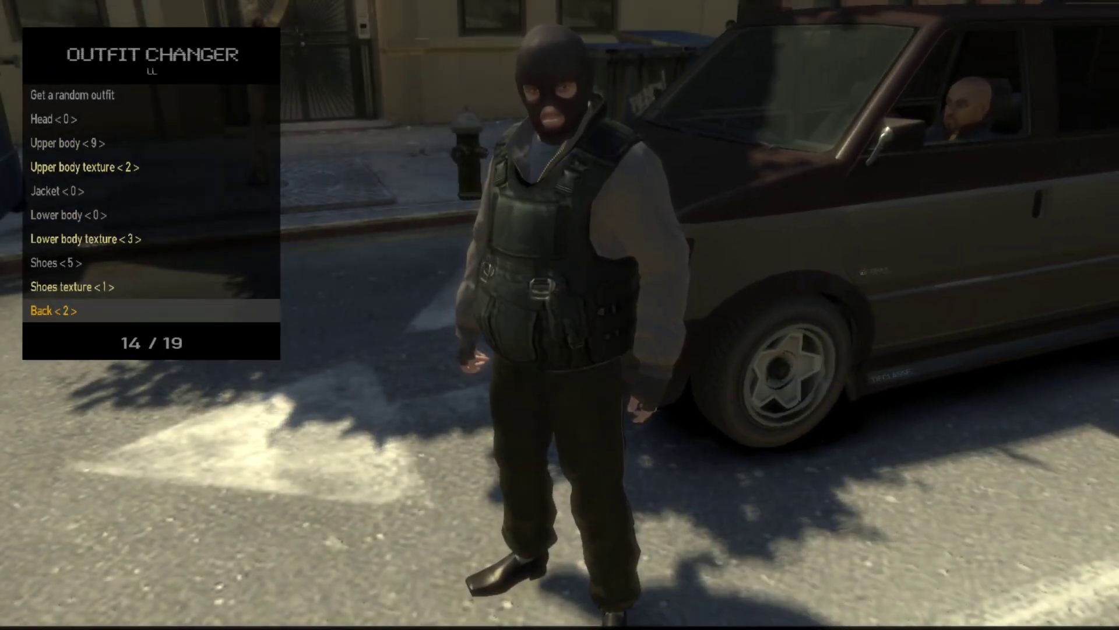
Set the character's Hair option to 0 in the outfit changer
key(Down)
key(Down)
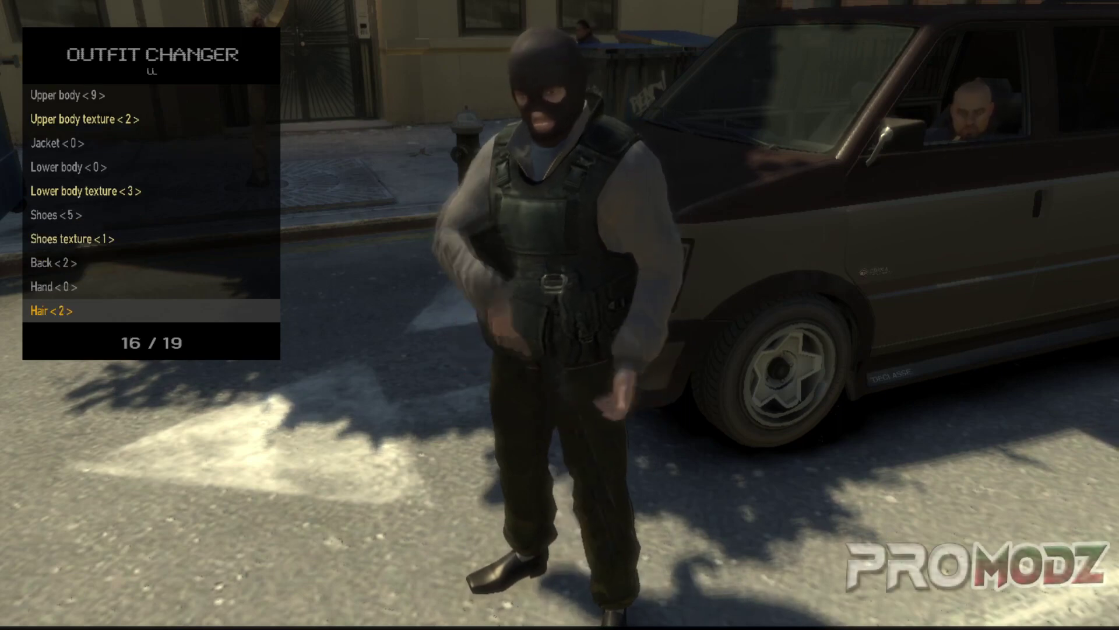
key(Down)
key(Left)
key(Right)
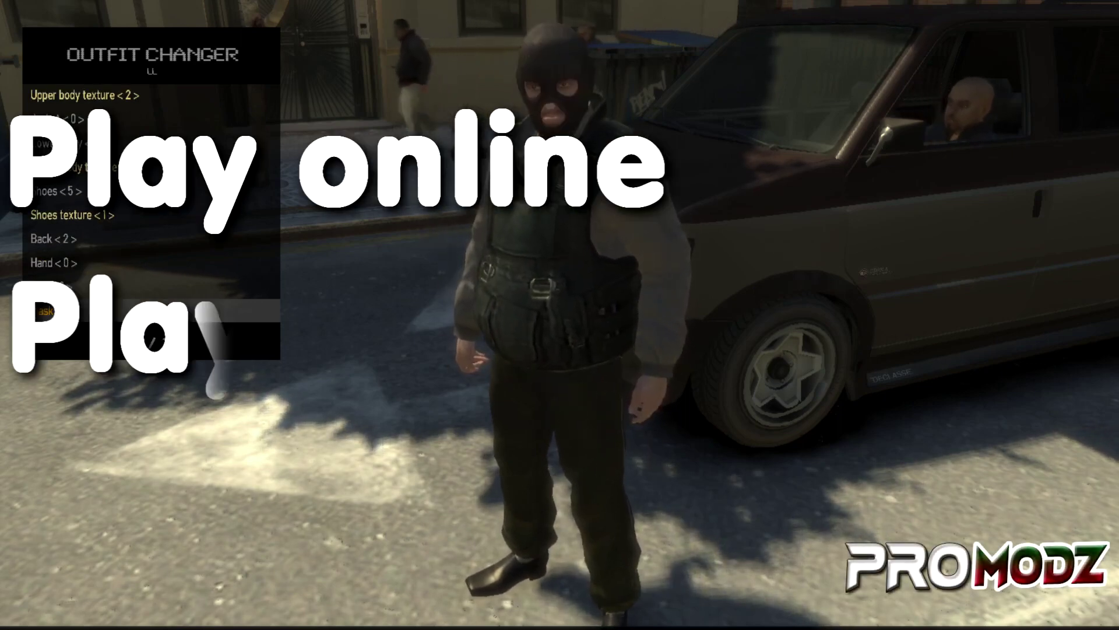
key(Left)
key(Down)
key(Down)
key(Down)
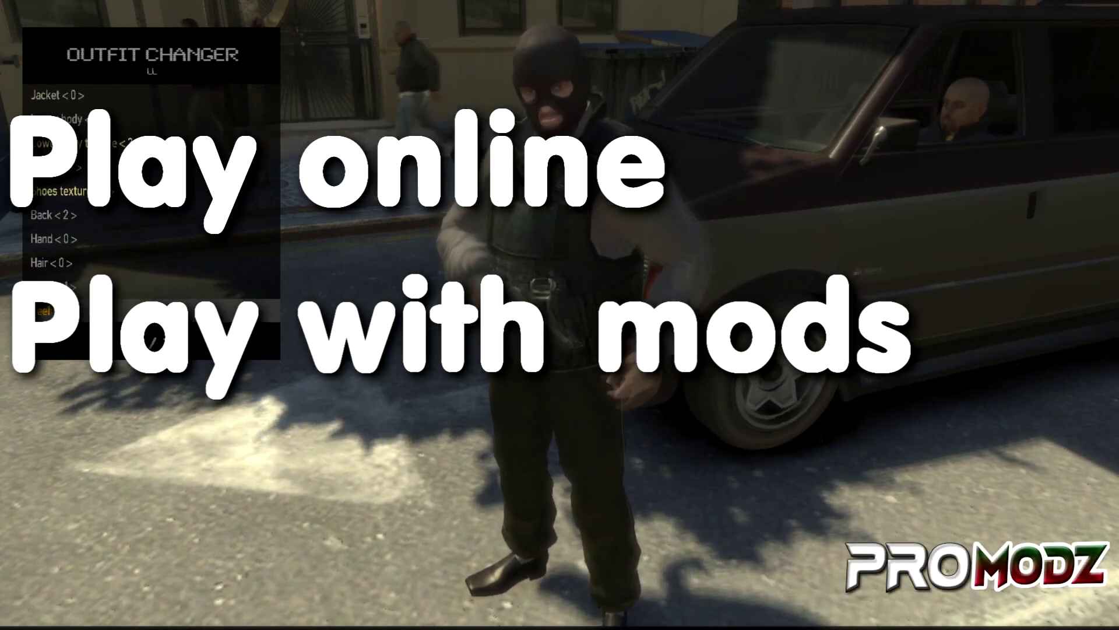
key(Down)
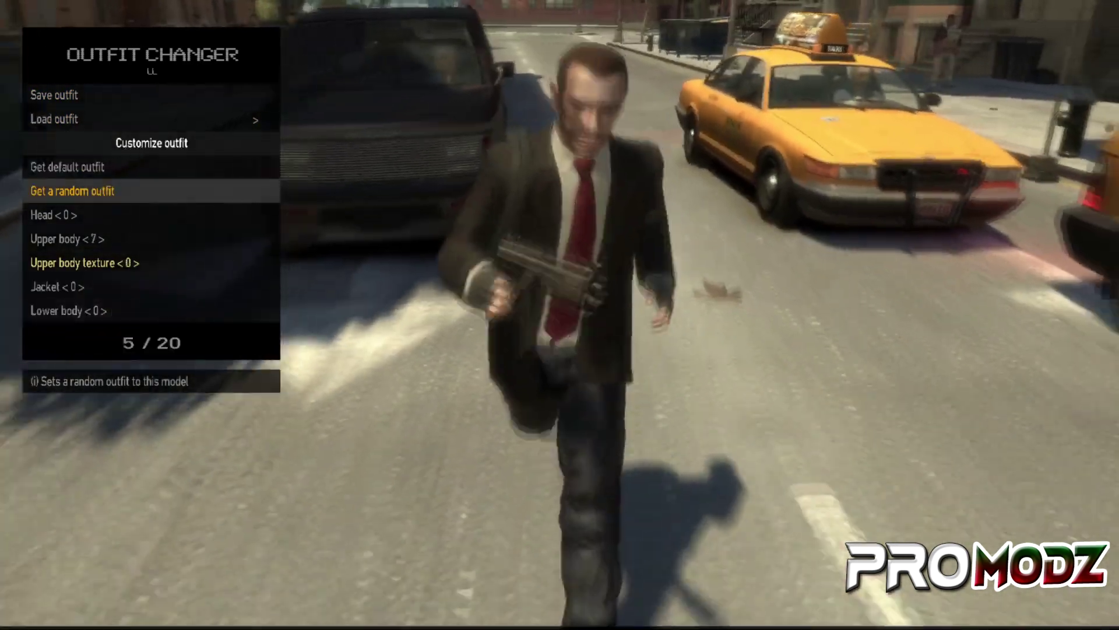
Apply random outfits repeatedly until the character wears a dark suit with a striped tie
key(Return)
key(Return)
key(Return)
key(Return)
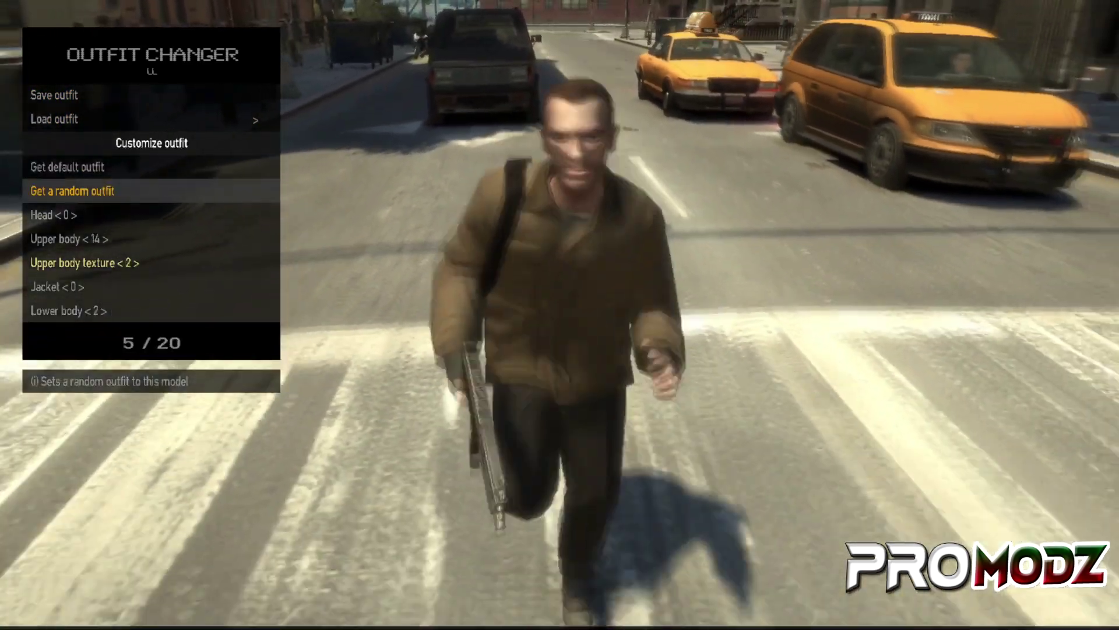
key(Return)
key(Return)
key(Return)
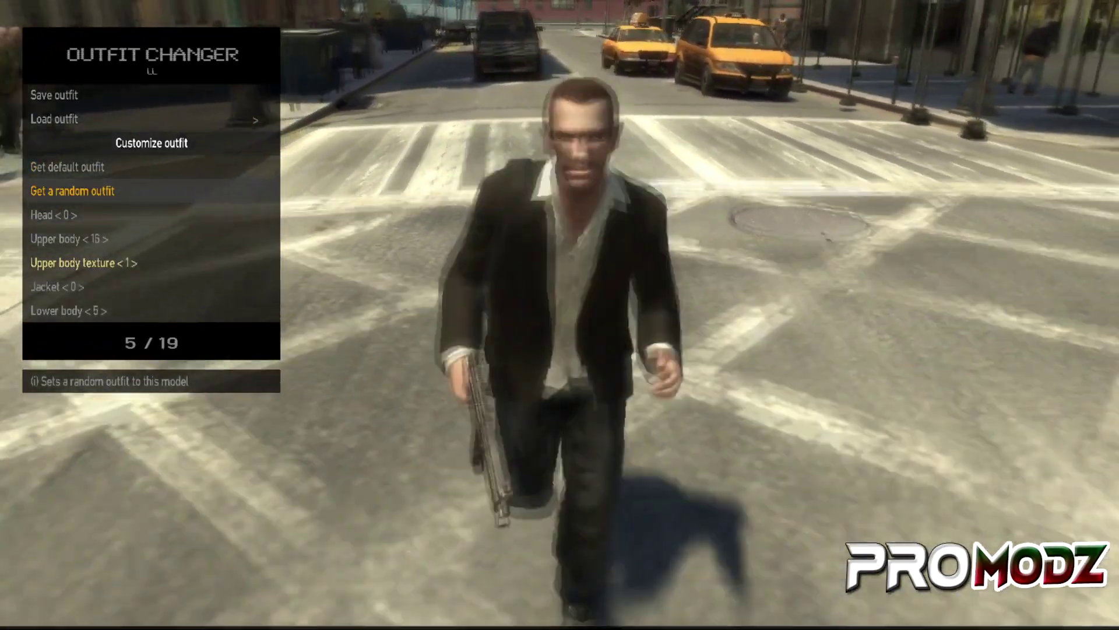
key(Return)
key(Return)
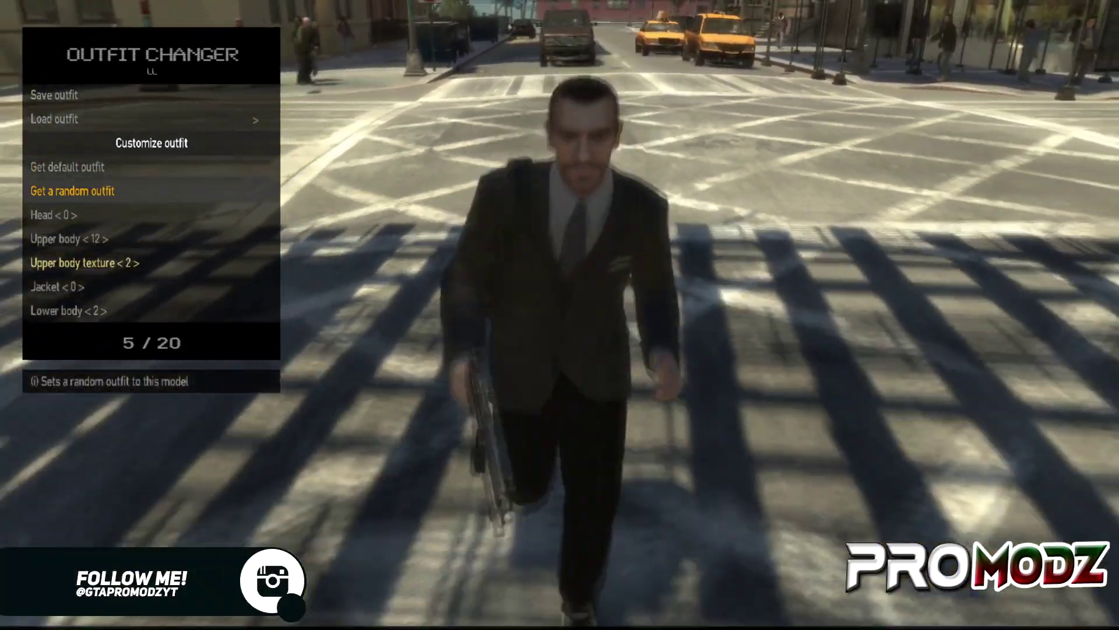
Save the current outfit under the name promodz2
key(Up)
key(Up)
key(Up)
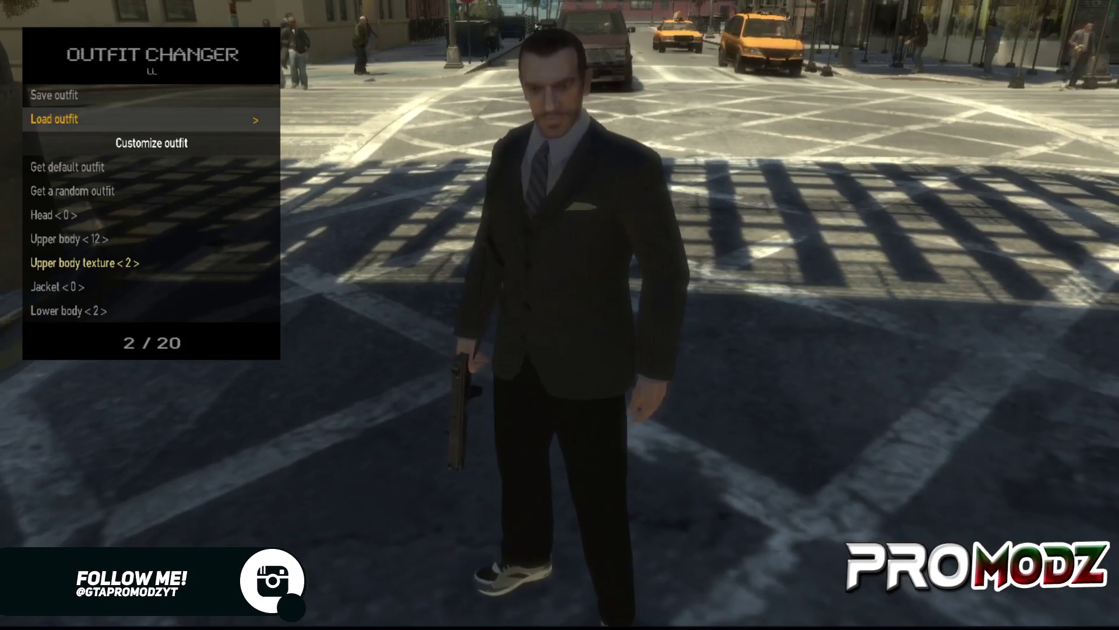
key(Up)
key(Return)
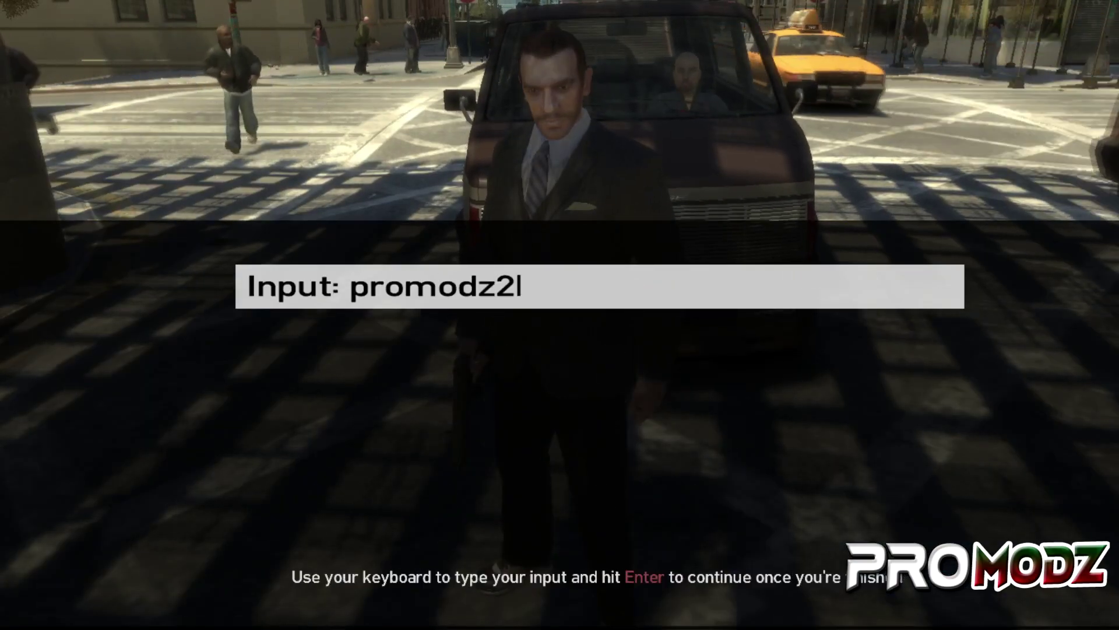
key(Return)
Load the saved outfit Black Suit(Niko).ini and leave the outfit changer
key(Down)
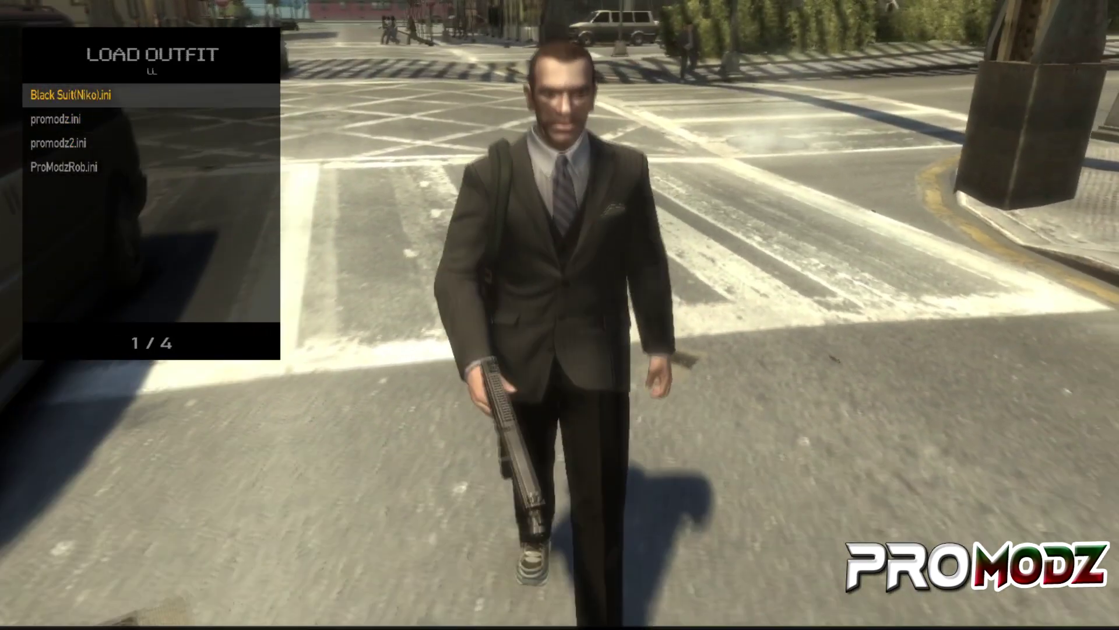
key(BackSpace)
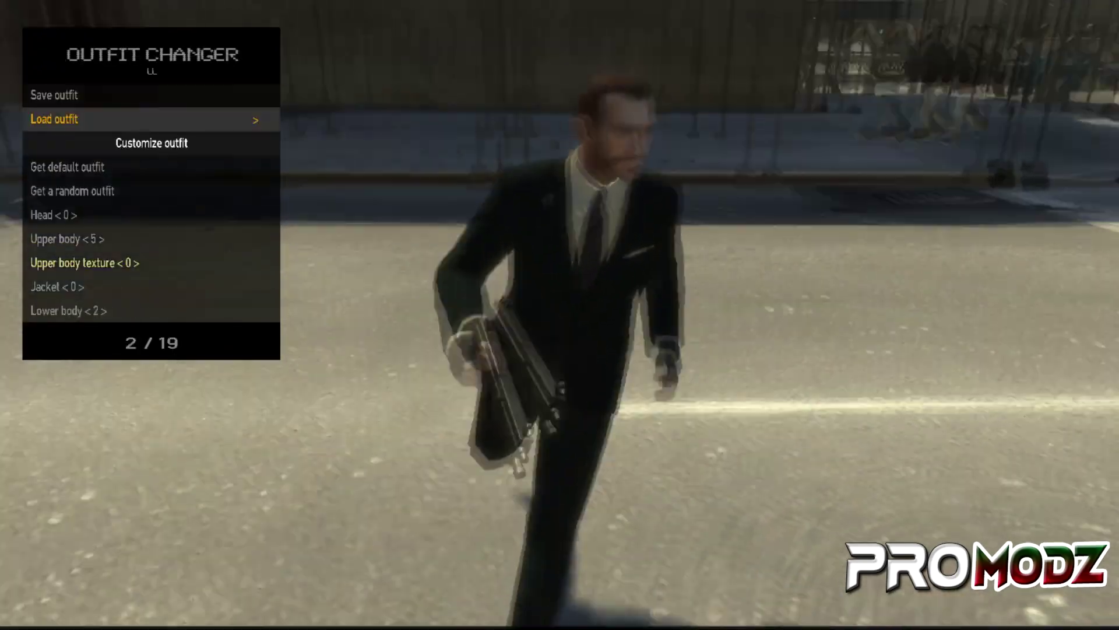
key(BackSpace)
Open the list of all animations from the mod's animation options
key(Down)
key(Return)
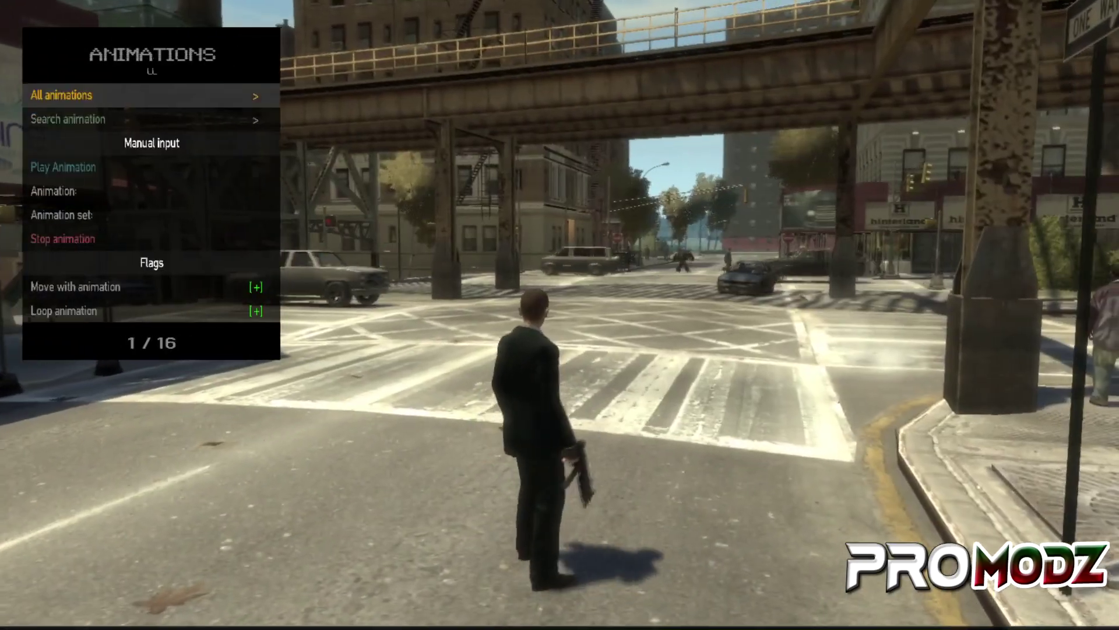
key(Down)
key(Down)
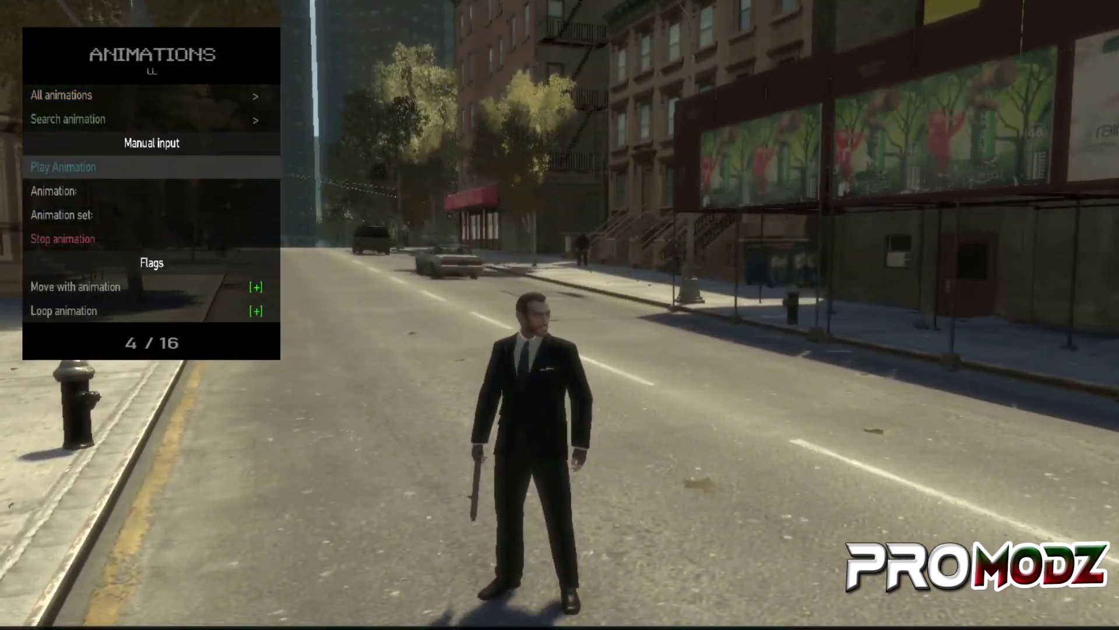
key(Up)
key(Up)
key(Up)
key(Return)
Browse the full animation list through the arcade, ATM, bag, begging and bench entries, previewing animations on the character
key(Down)
key(Down)
key(Down)
key(Down)
key(Down)
key(Down)
key(Down)
key(Down)
key(Down)
key(Down)
key(Down)
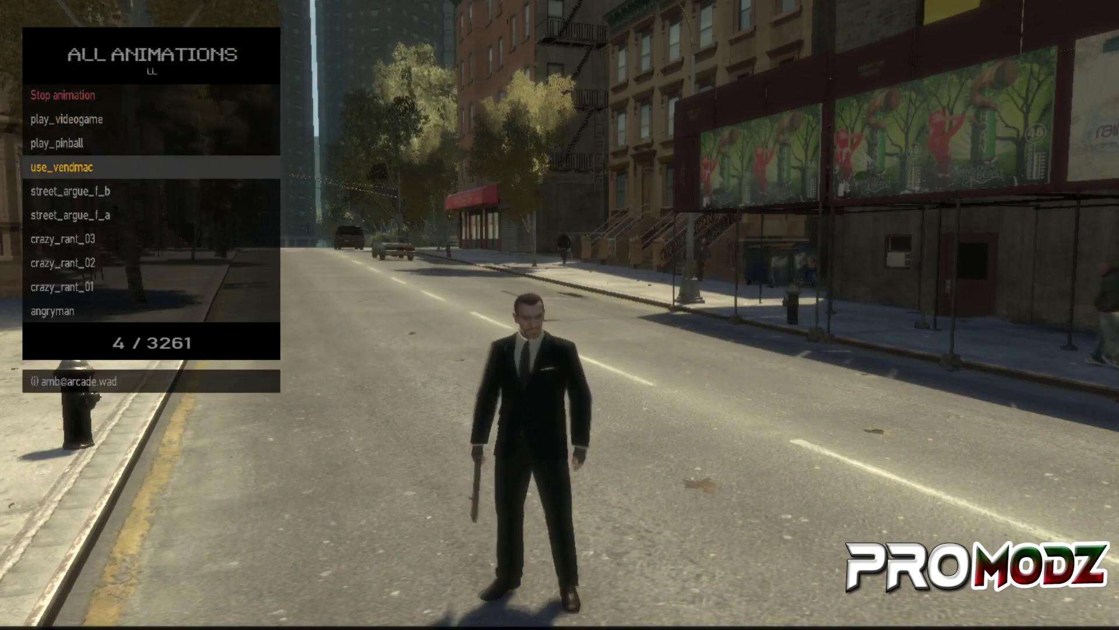
key(Down)
key(Down)
key(Down)
key(Down)
key(Down)
key(Down)
key(Down)
key(Down)
key(Down)
key(Down)
key(Down)
key(Down)
key(Down)
key(Down)
key(Down)
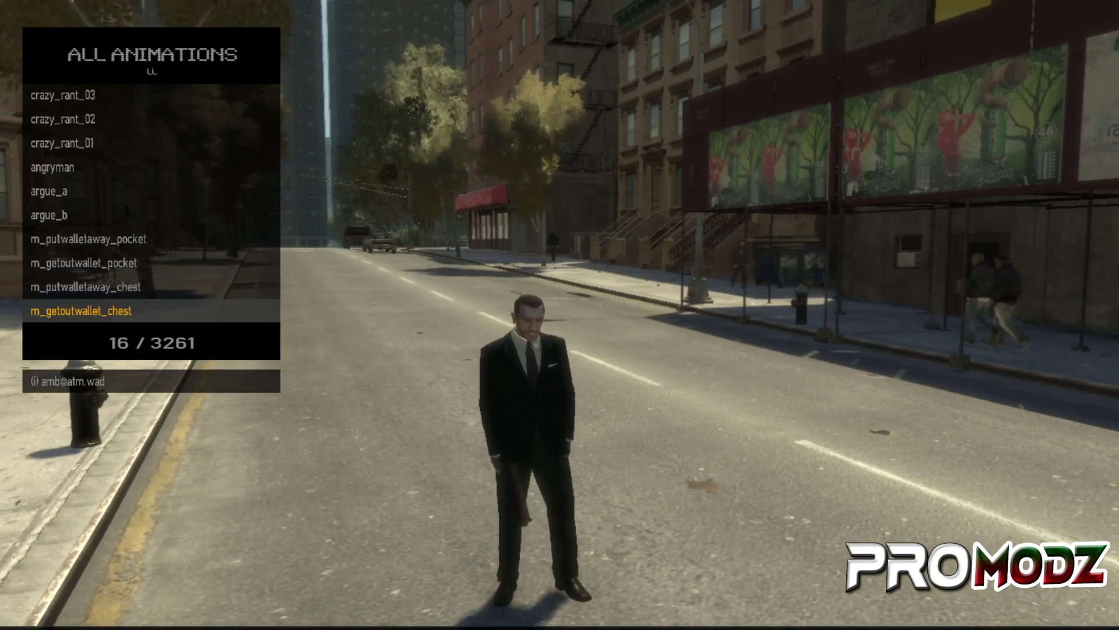
key(Down)
key(Down)
key(Down)
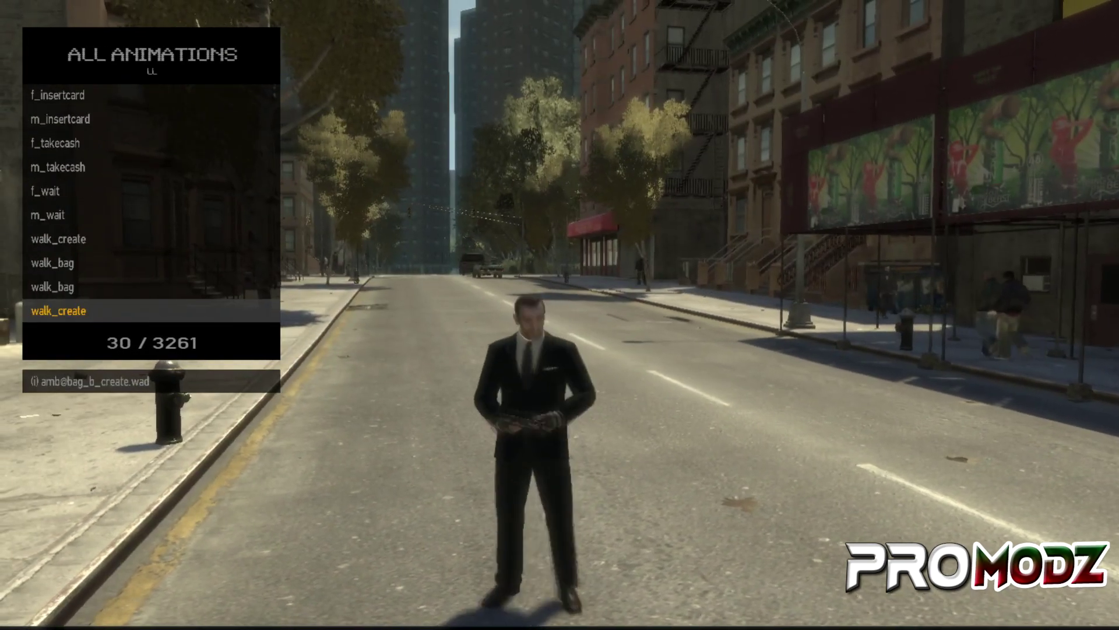
key(Down)
key(Down)
key(Down)
key(Down)
key(Down)
key(Down)
key(Down)
key(Down)
key(Down)
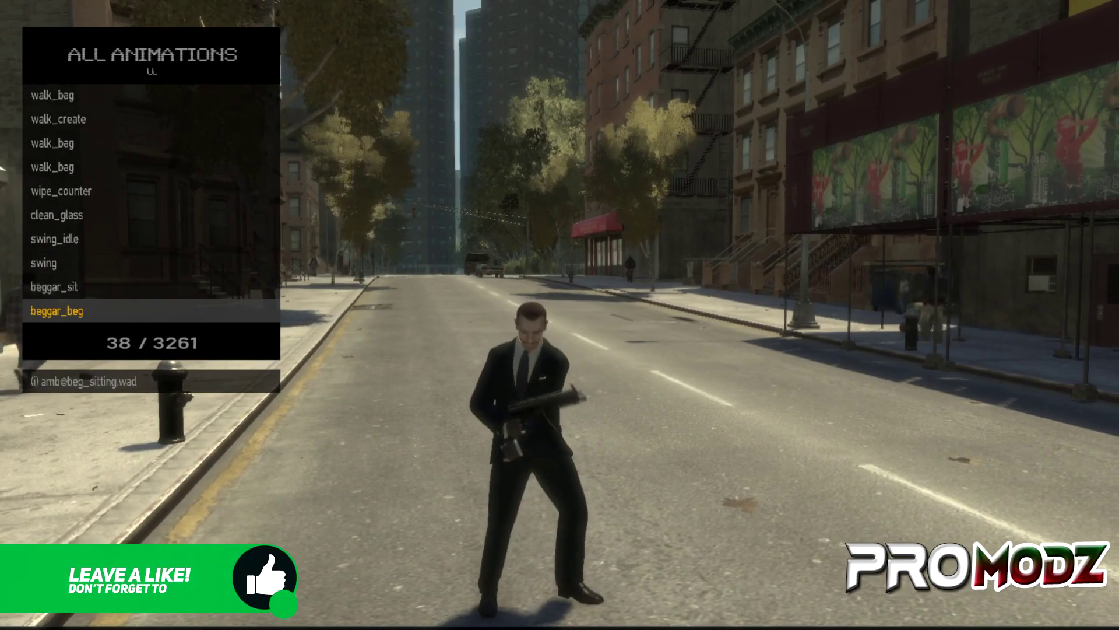
key(Down)
key(Down)
key(Down)
key(Down)
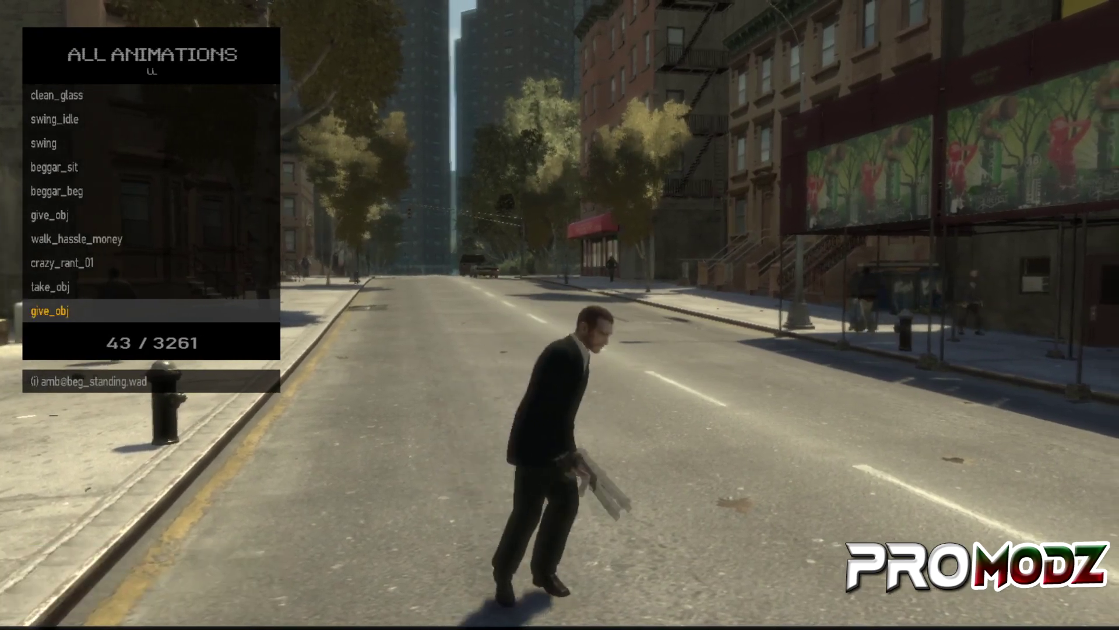
key(Down)
key(Down)
key(Down)
key(Down)
key(Down)
key(Down)
key(Down)
key(Down)
key(Down)
key(Down)
key(Down)
key(Down)
key(Down)
key(Down)
key(Down)
key(Down)
key(Down)
key(Down)
key(Down)
key(Down)
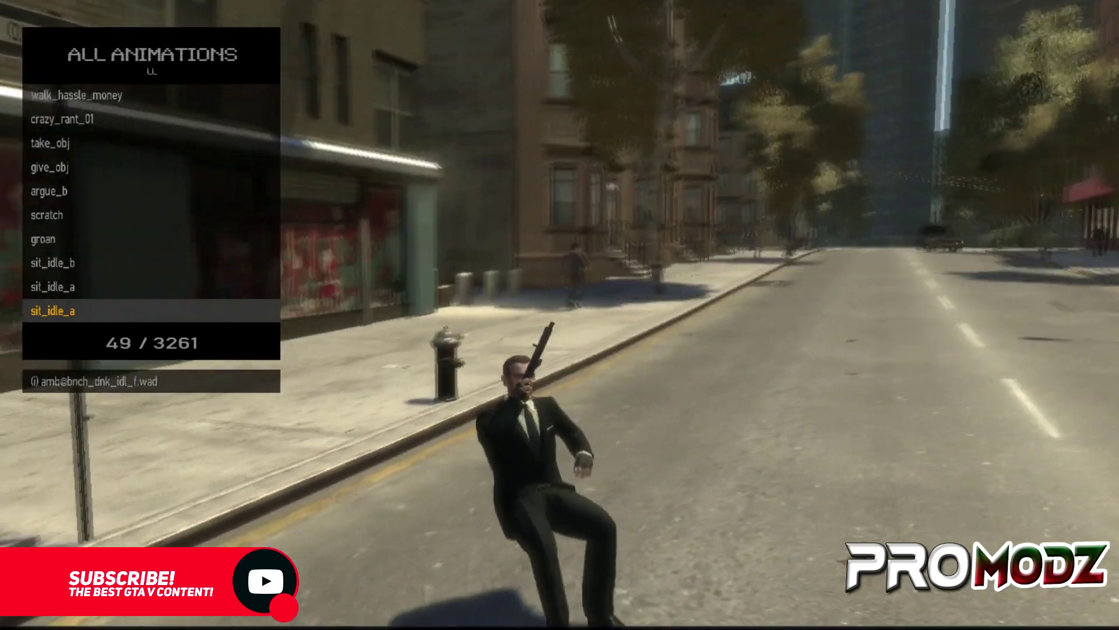
key(Down)
key(Down)
key(Down)
key(Down)
key(Down)
key(Down)
key(Down)
key(Down)
key(Down)
key(Down)
key(Down)
key(Down)
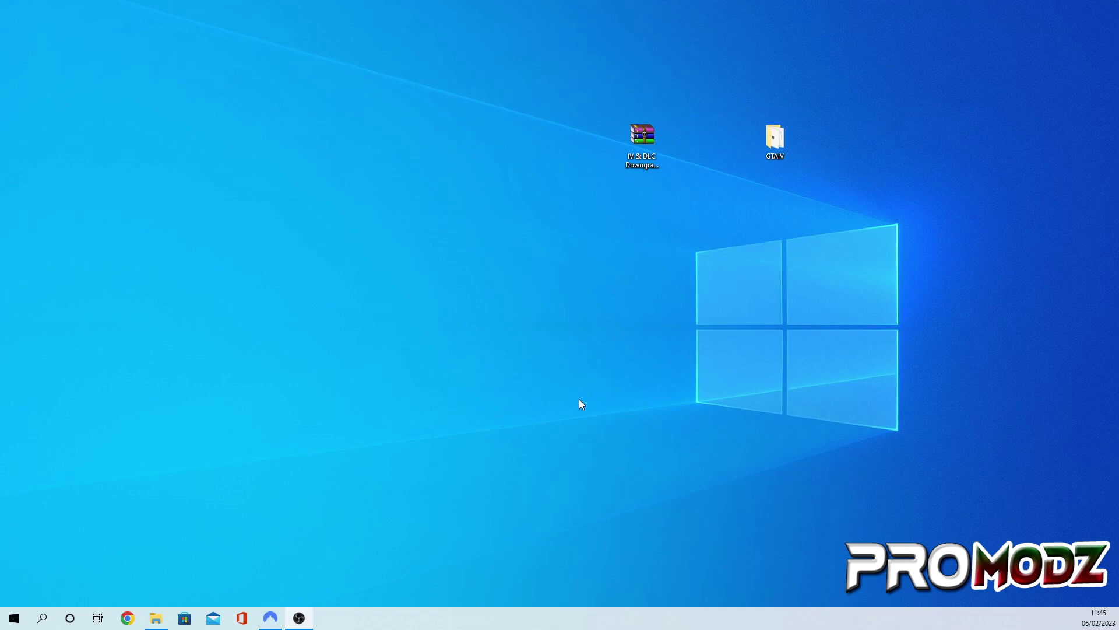
In File Explorer, open the folder Steam\steamapps\common\Grand Theft Auto IV on drive D
click(157, 617)
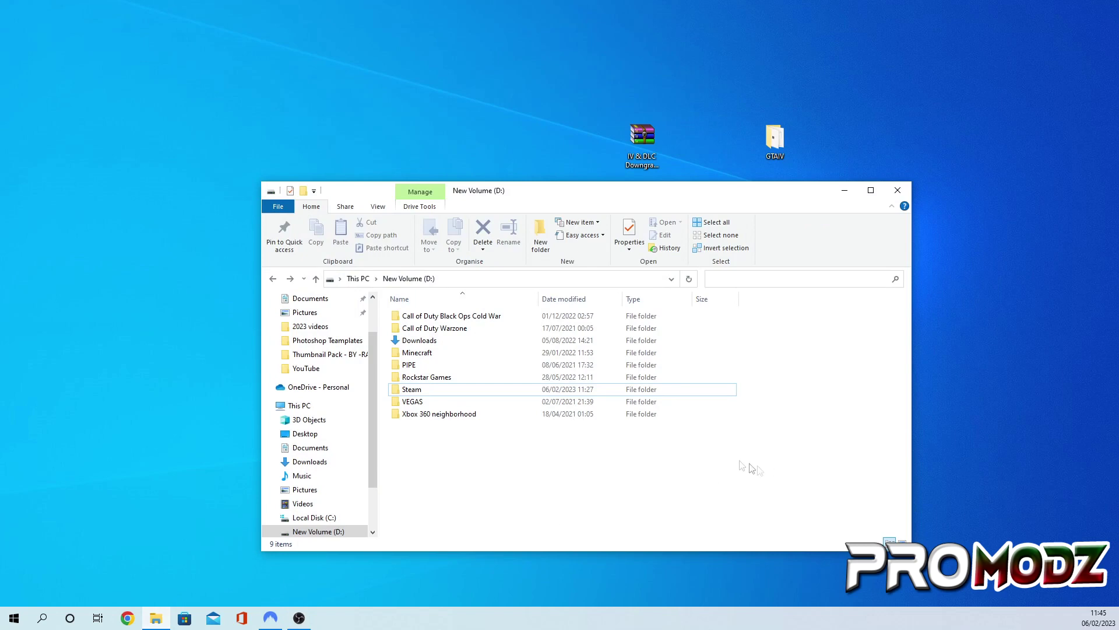
double_click(453, 389)
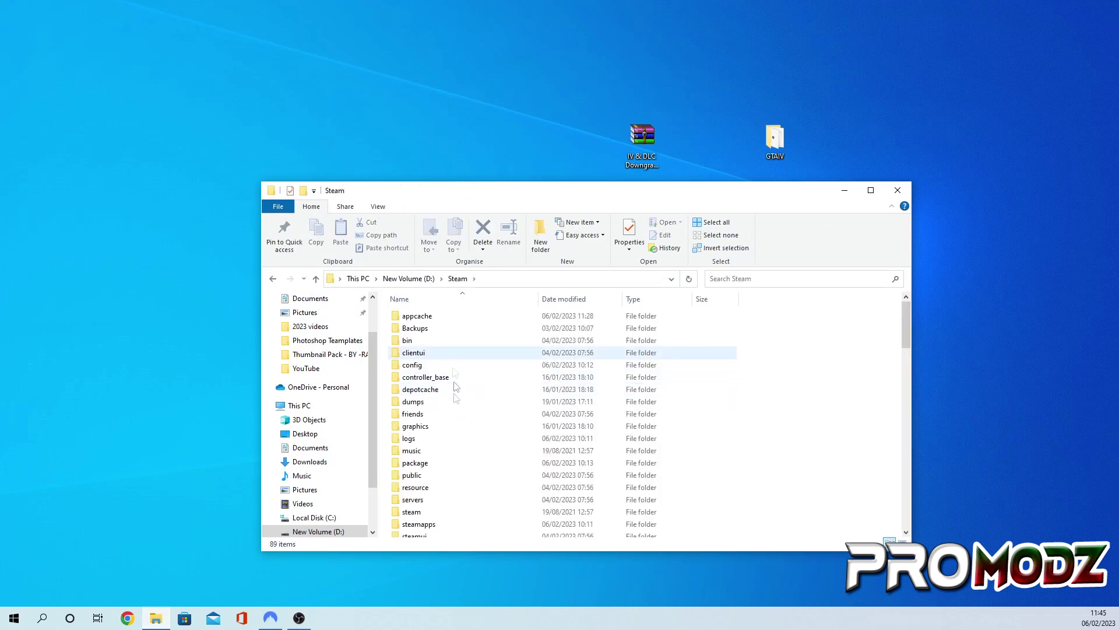
double_click(452, 522)
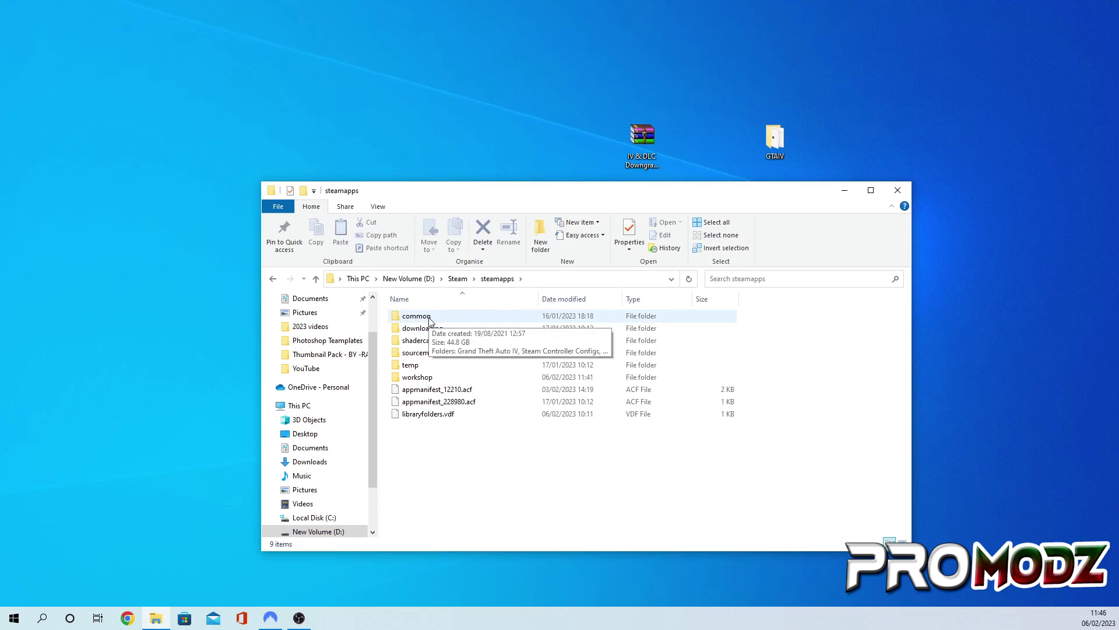
double_click(430, 318)
double_click(461, 316)
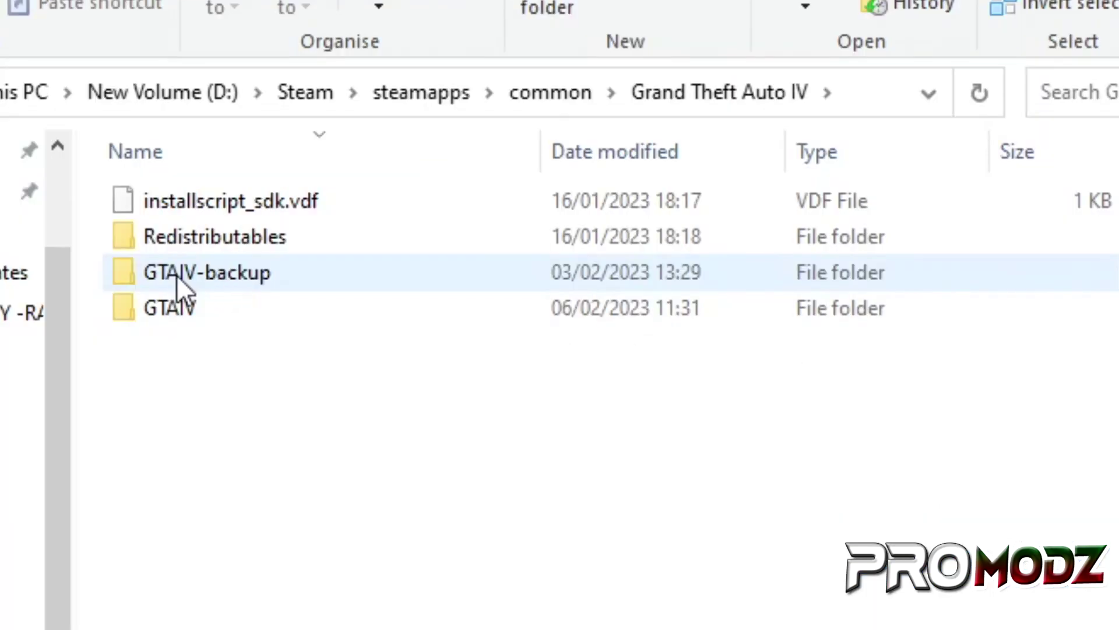
Check the details of the GTAIV-backup and GTAIV folders
mouse_move(499, 306)
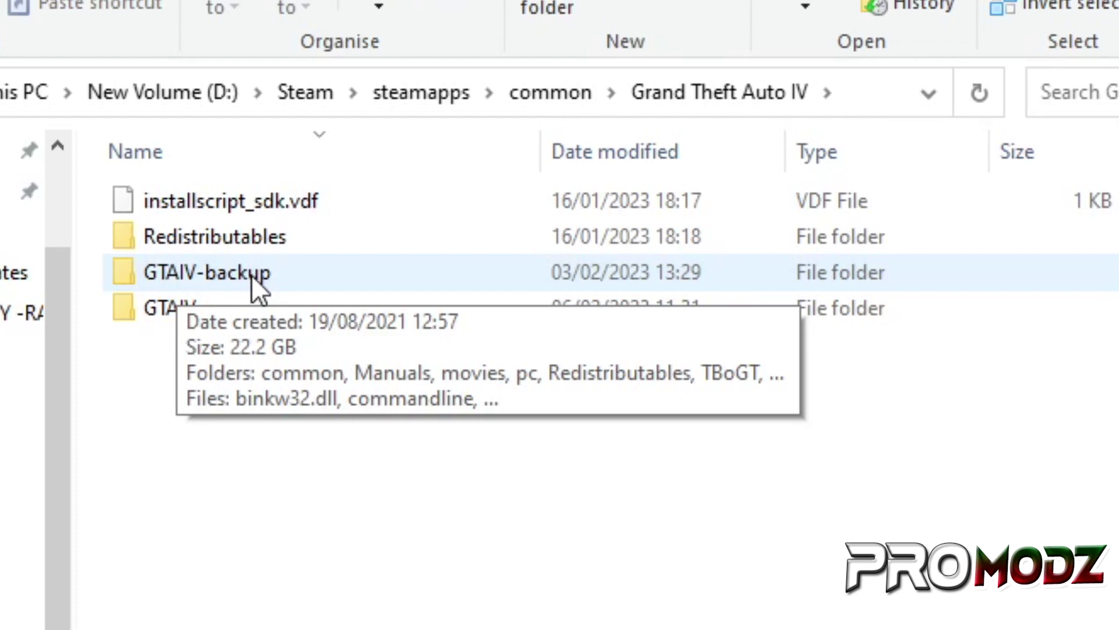
mouse_move(204, 278)
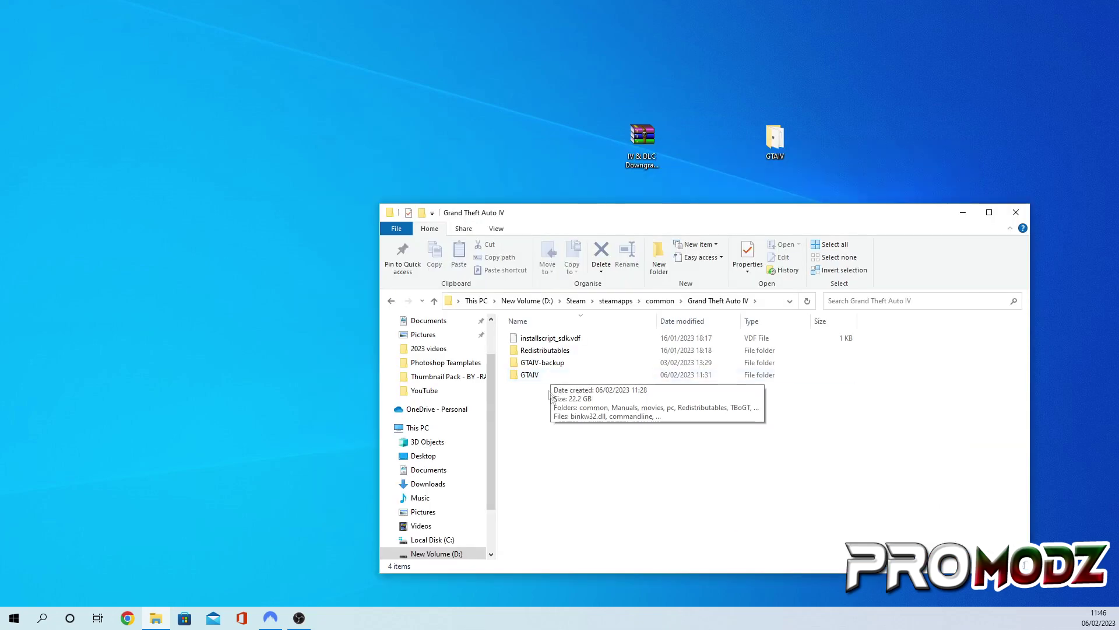
click(525, 376)
click(534, 385)
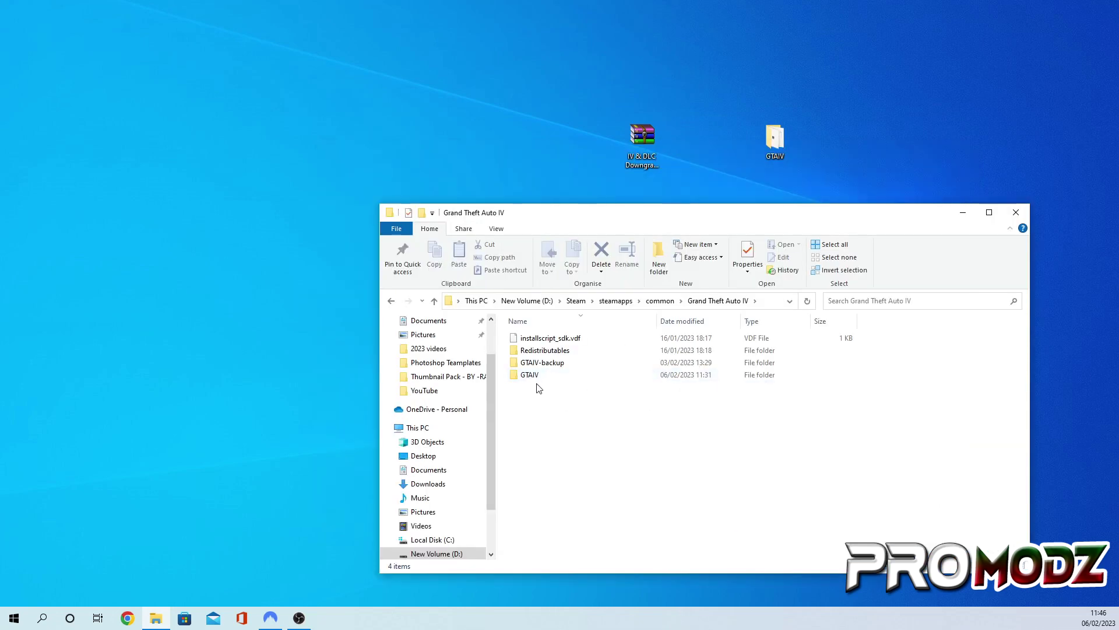
mouse_move(534, 383)
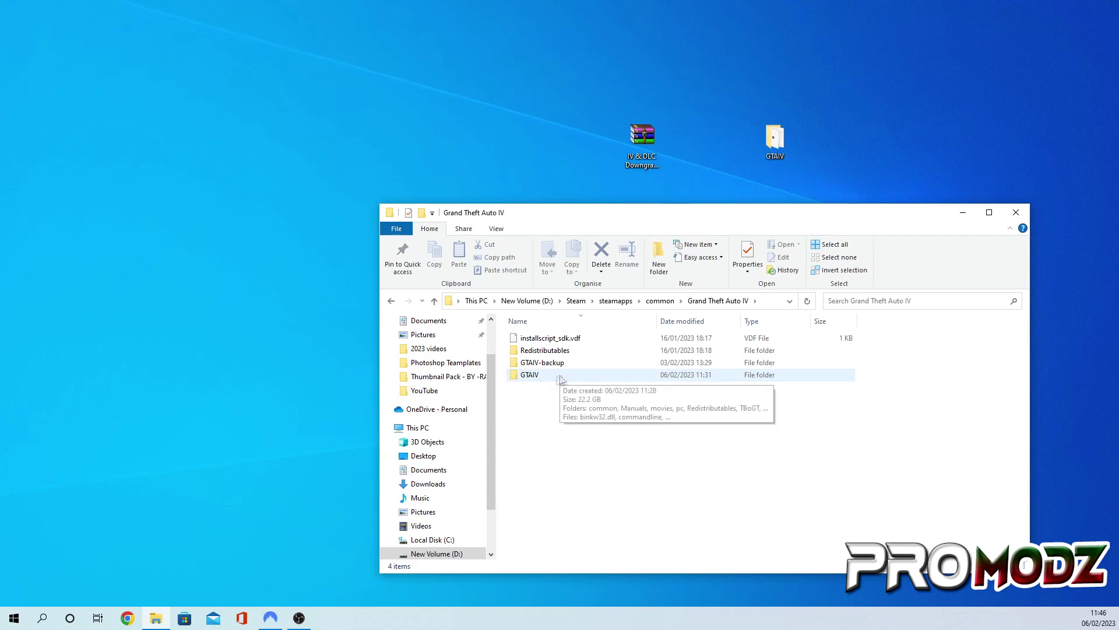
Open the desktop archive IV & DLC Downgrade 4.3.4.zip in WinRAR and enter its 1070 folder
double_click(653, 139)
drag(509, 158, 701, 127)
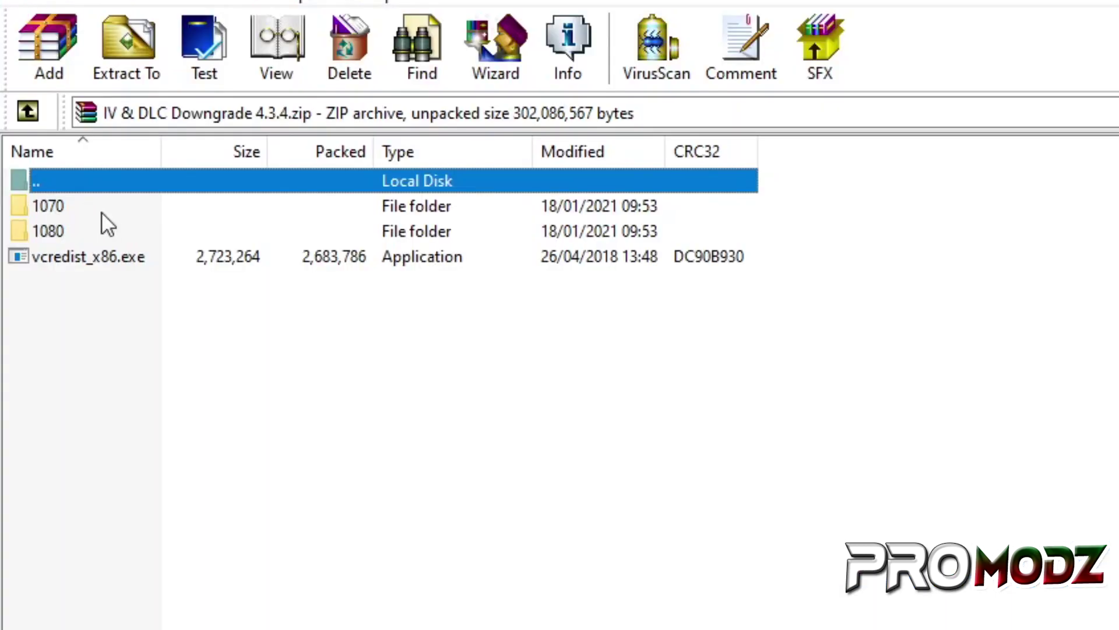
click(102, 212)
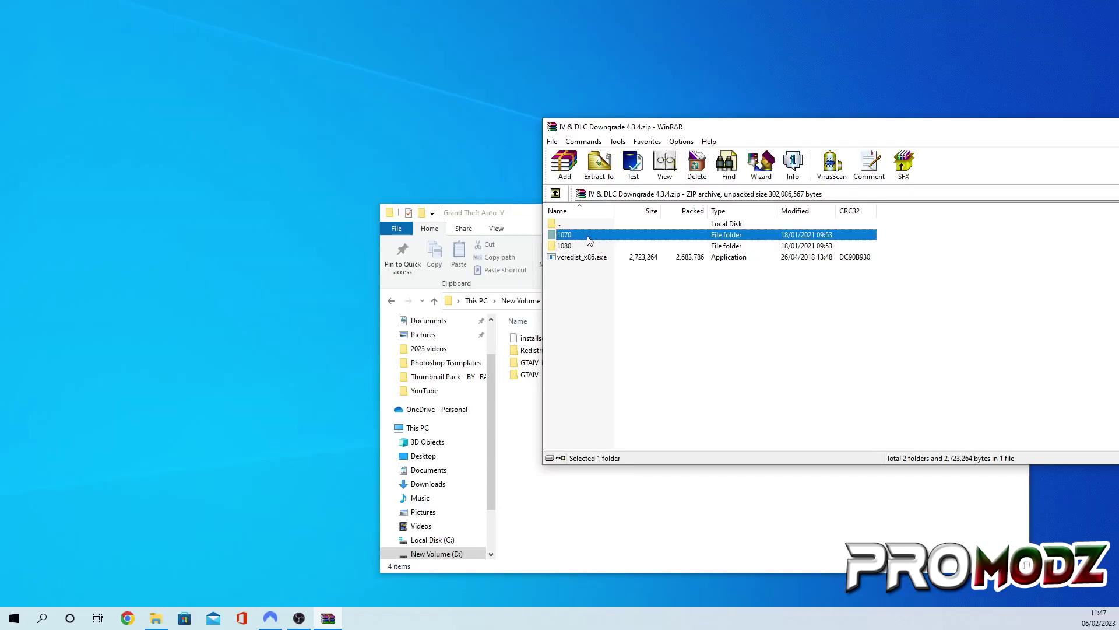
double_click(589, 236)
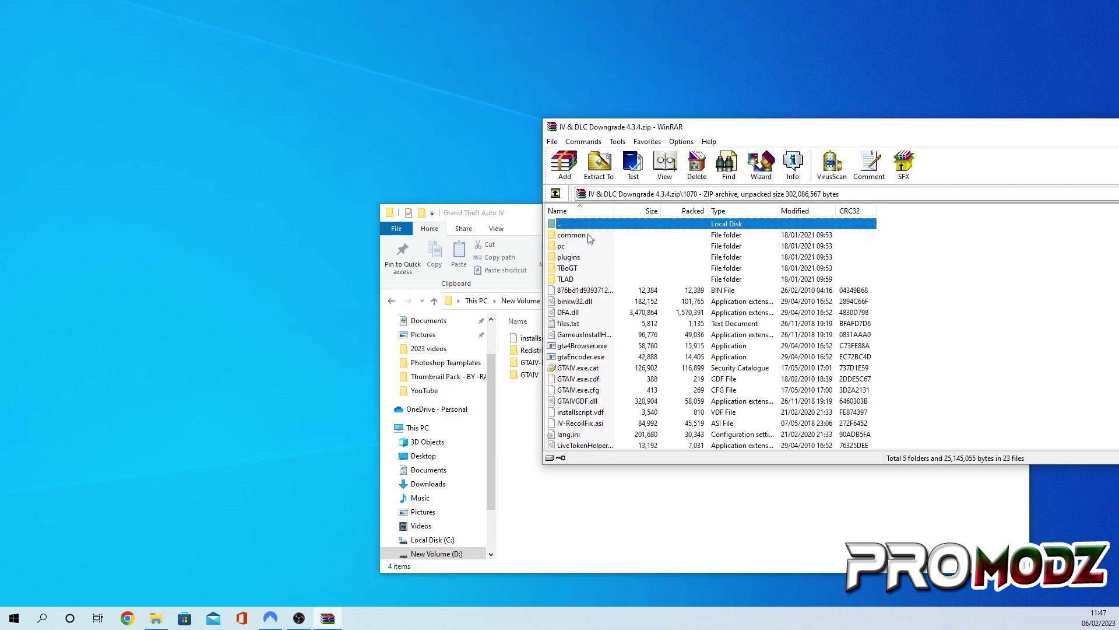
scroll(904, 390, down, 3)
scroll(912, 379, up, 3)
Move the File Explorer window beside the archive and open the GTAIV game folder
click(508, 214)
drag(512, 216, 331, 144)
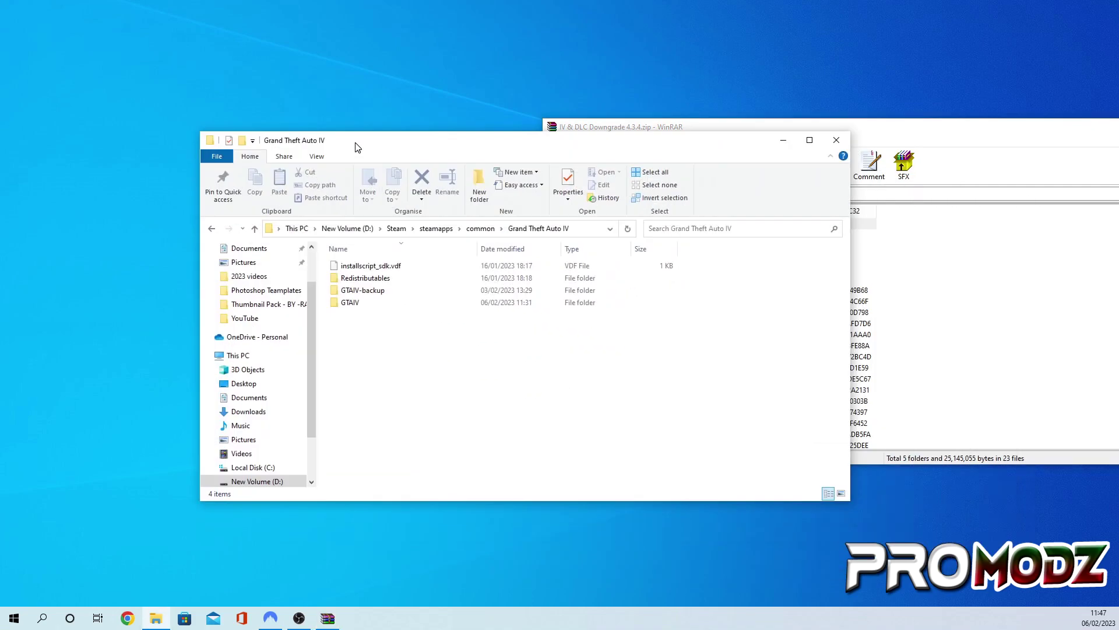
click(383, 303)
double_click(382, 304)
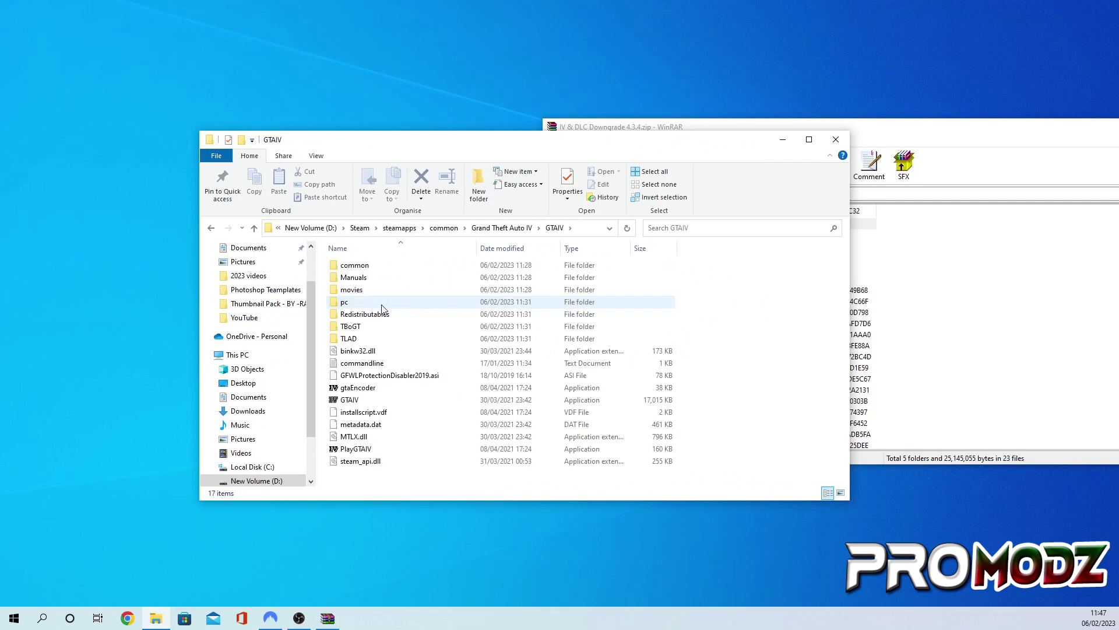
Extract all folders and files from the archive's 1070 folder into the GTAIV game folder, replacing the files with the same names
click(875, 243)
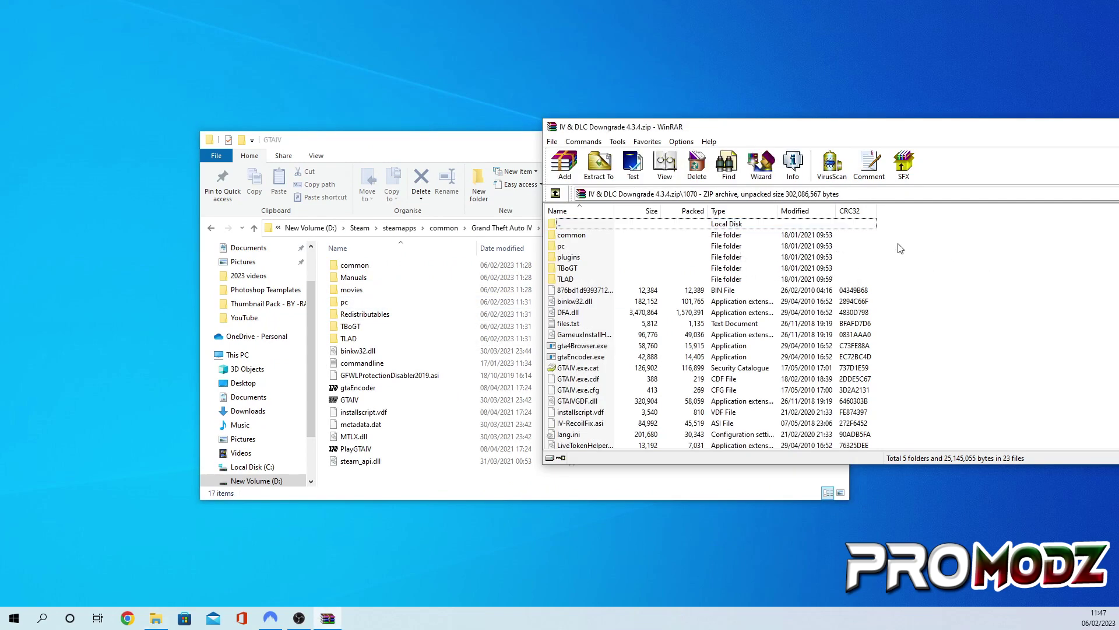
drag(899, 245, 726, 524)
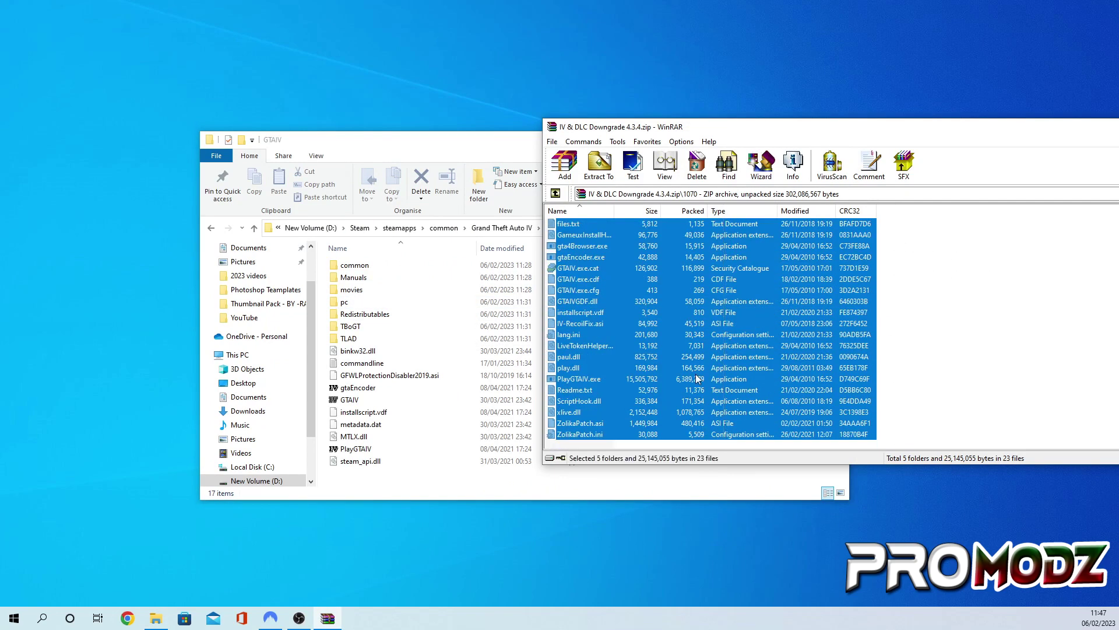
drag(712, 357, 475, 491)
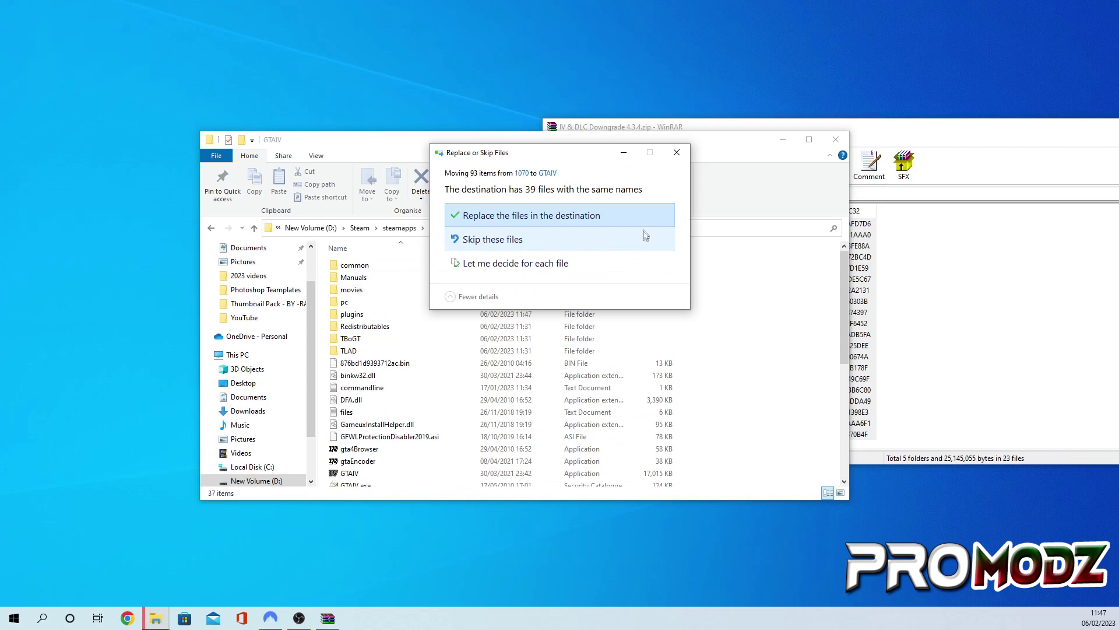
click(562, 216)
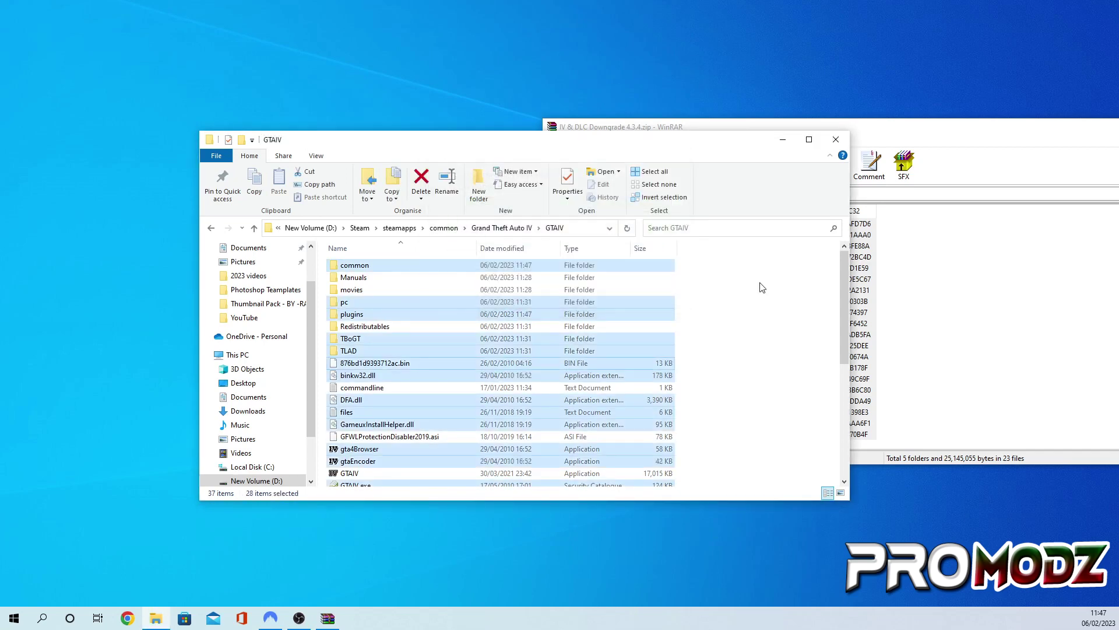
Close the downgrade archive and look through the files in the GTAIV folder
click(931, 129)
drag(932, 130, 582, 137)
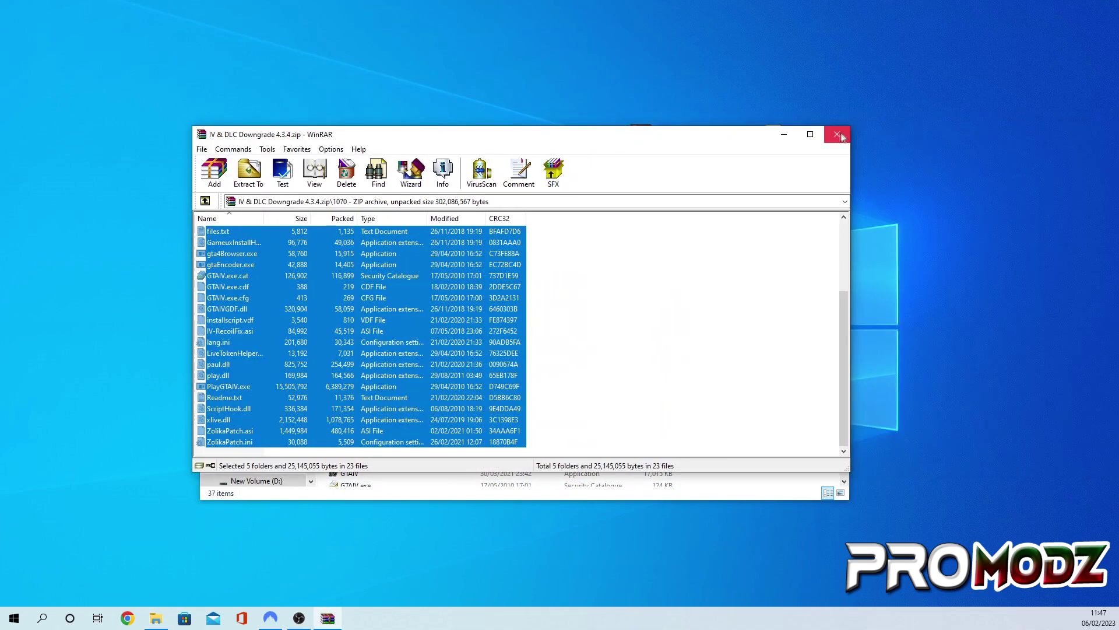
click(837, 134)
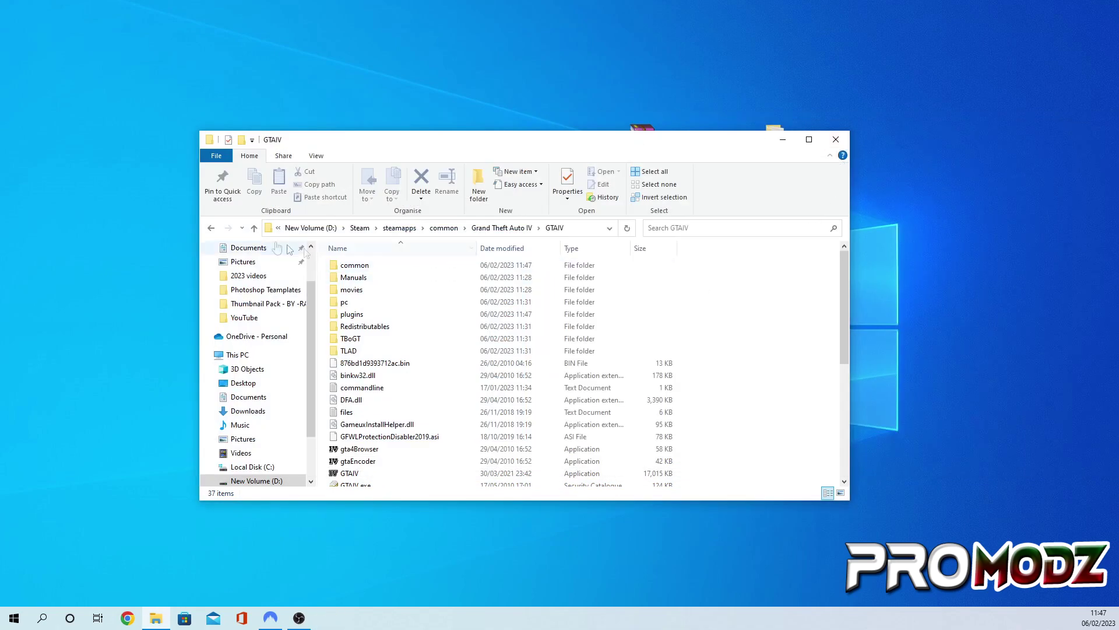
scroll(378, 309, down, 5)
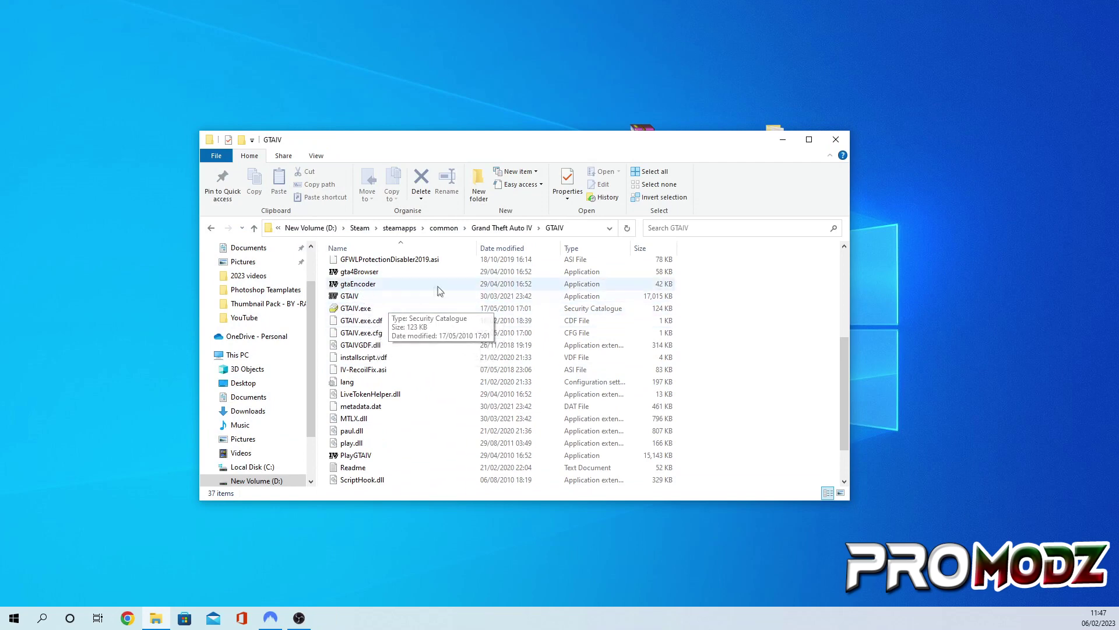
scroll(443, 350, down, 2)
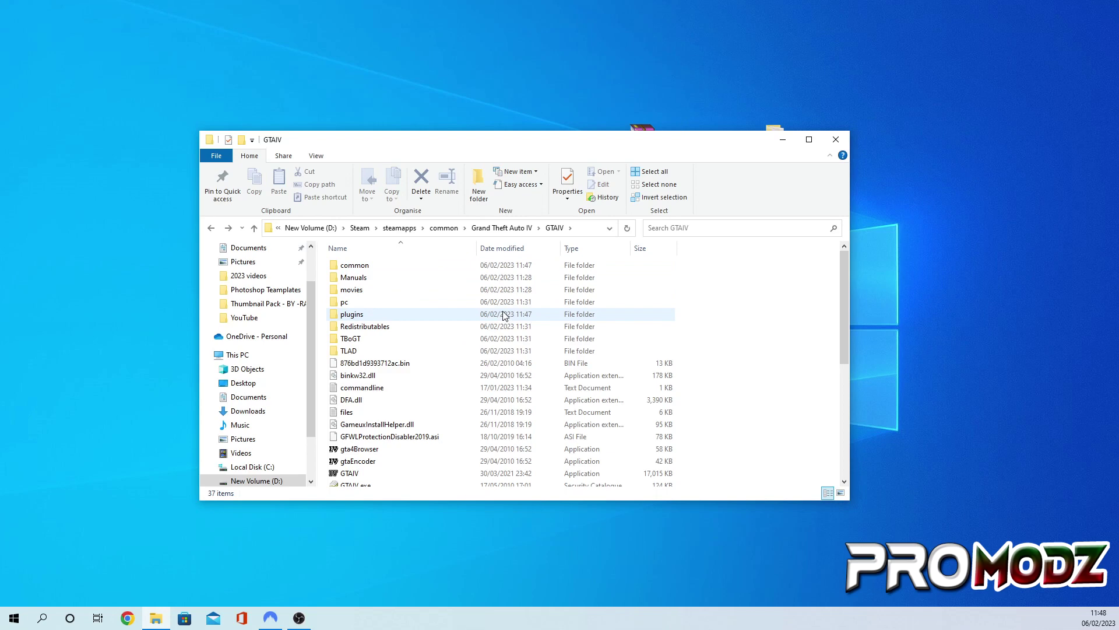
Go to Documents\Rockstar Games\GTA IV and open its Profiles folder
click(248, 396)
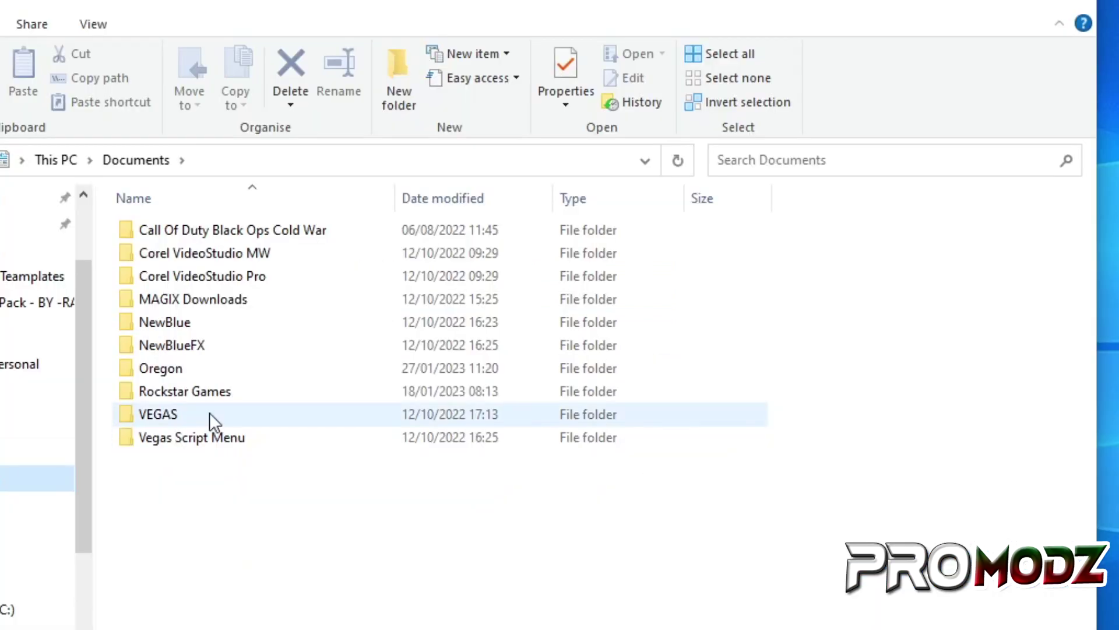
double_click(213, 395)
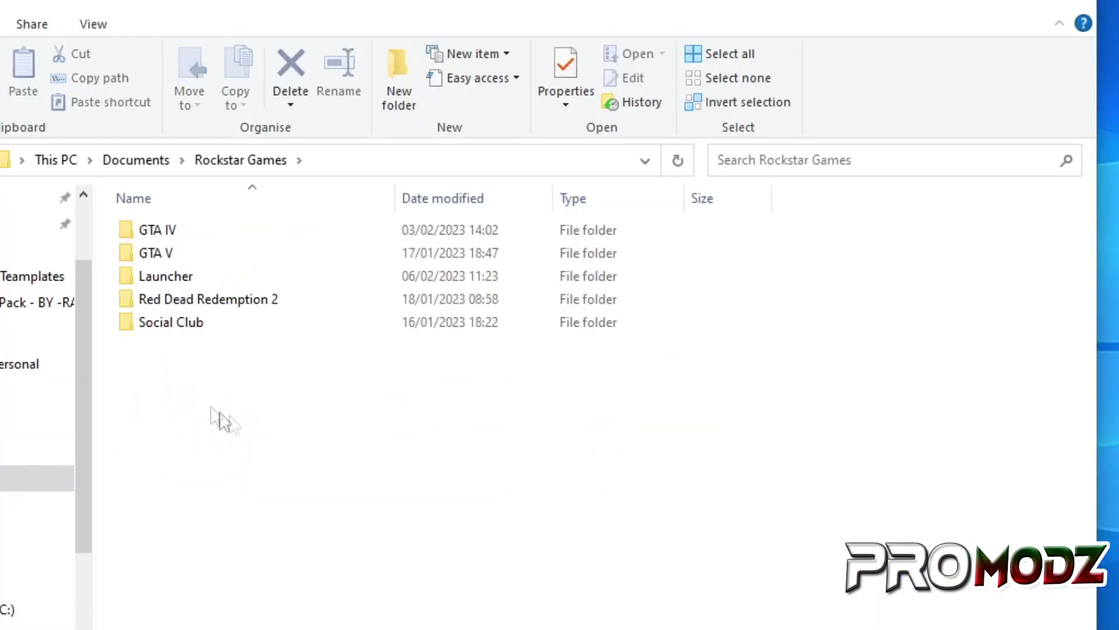
double_click(251, 231)
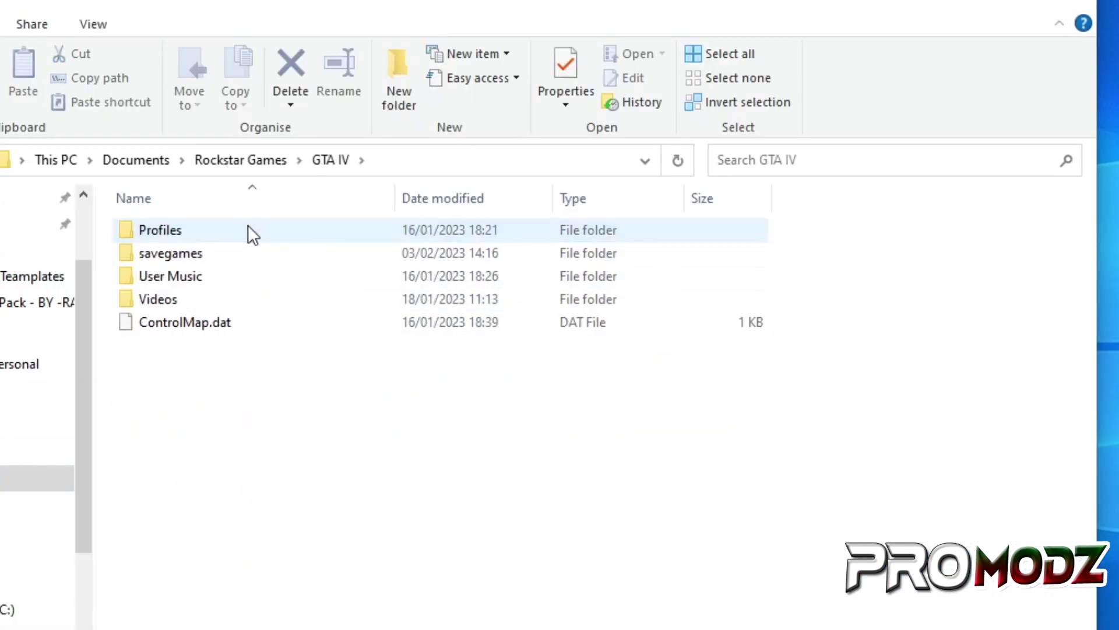
double_click(275, 222)
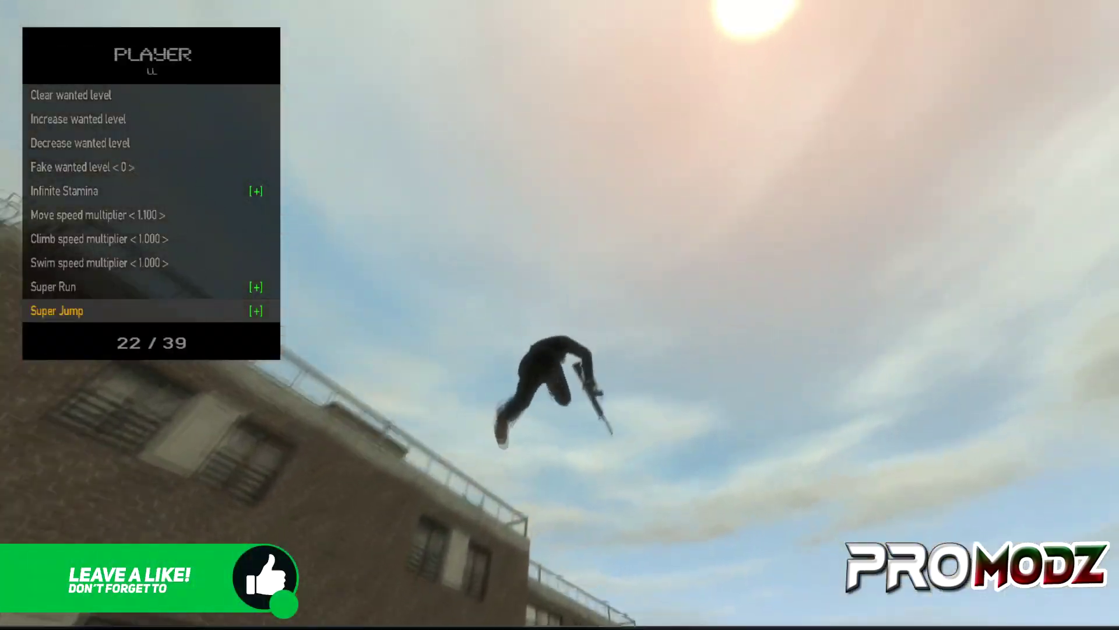
In GTA IV, disable Super Jump and enable No Clip in the mod menu's Player options, and leave the menu
key(Return)
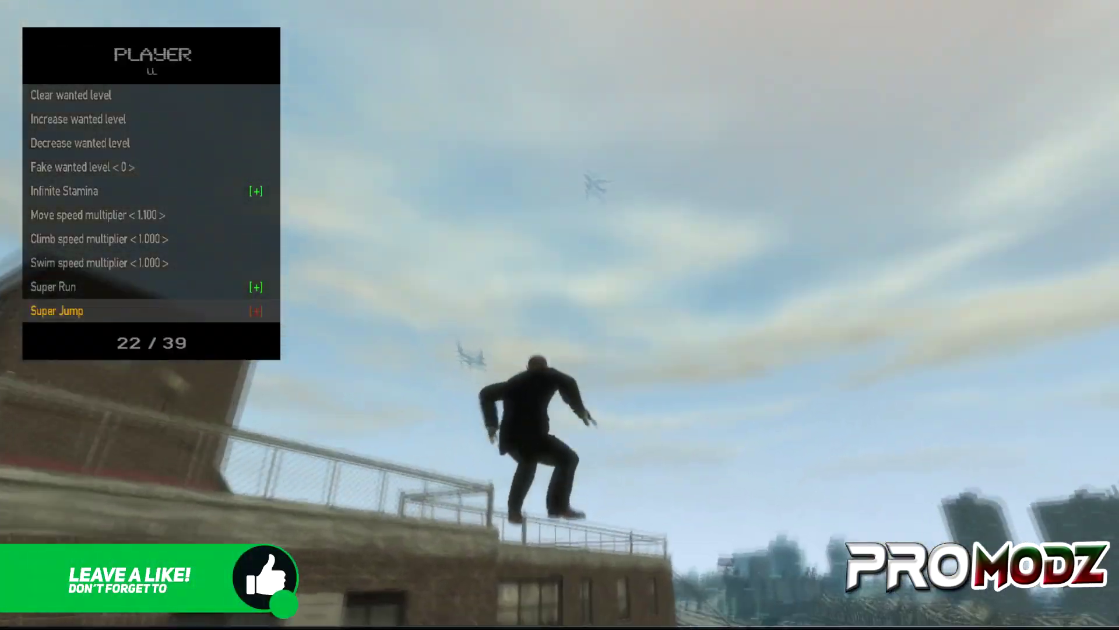
key(Down)
key(Down)
key(Down)
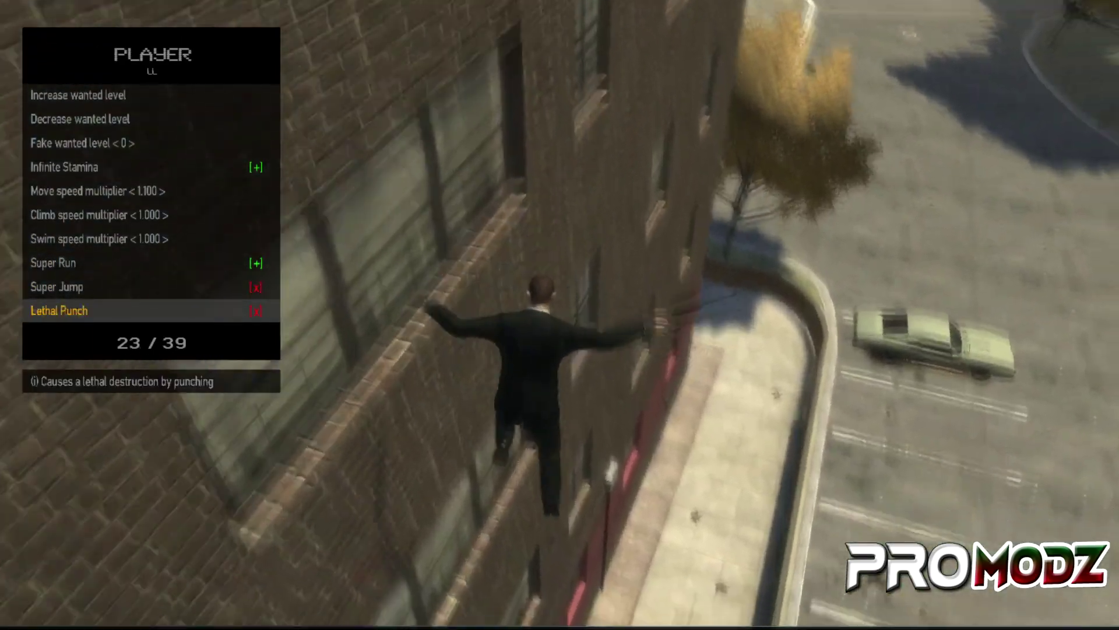
key(Down)
key(Return)
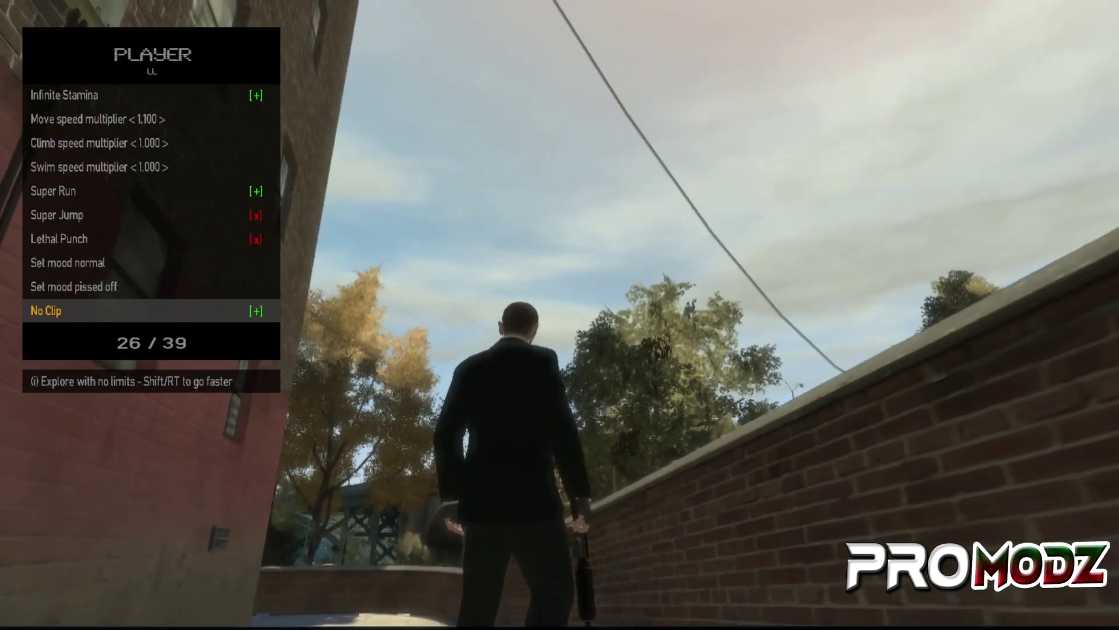
key(BackSpace)
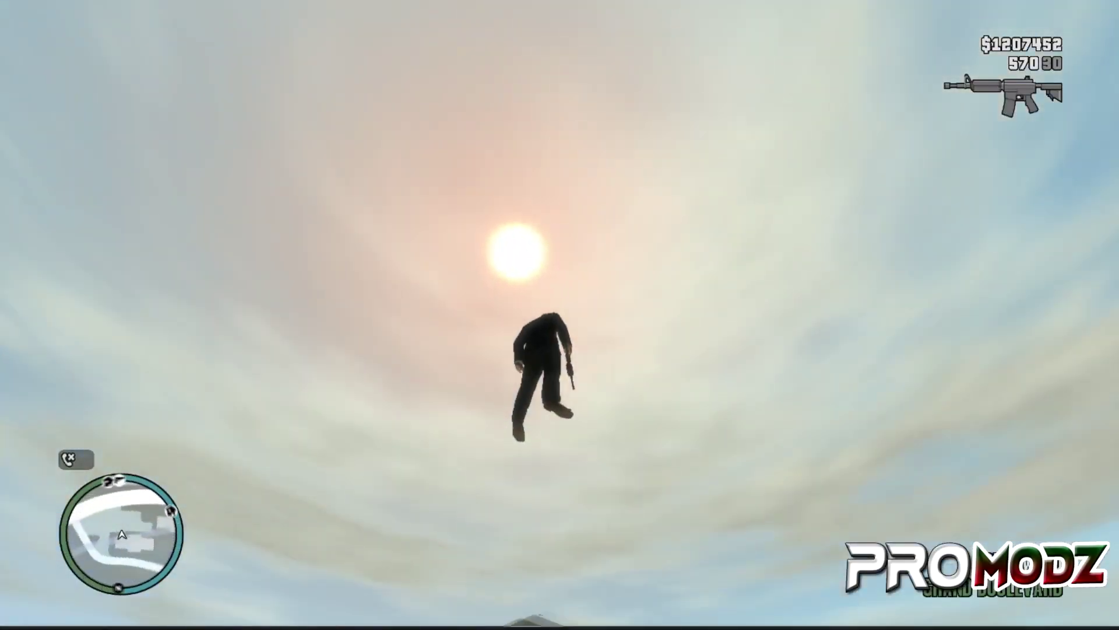